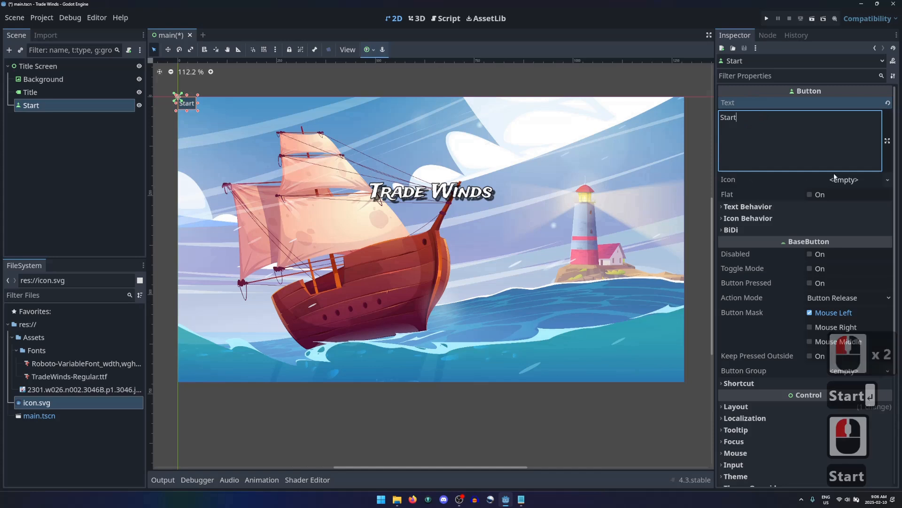
Step: Assign icon.svg as the Start button's icon and examine the button up close in the scene
{"action": "left_click_drag", "start_coordinate": [36, 402], "coordinate": [869, 180]}
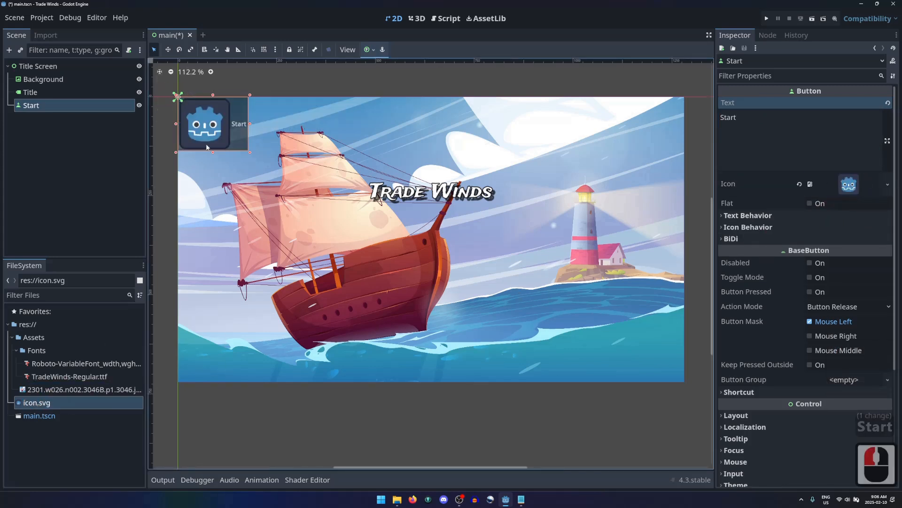
{"action": "scroll", "coordinate": [174, 90], "scroll_direction": "up", "scroll_amount": 5}
{"action": "scroll", "coordinate": [156, 83], "scroll_direction": "up", "scroll_amount": 20}
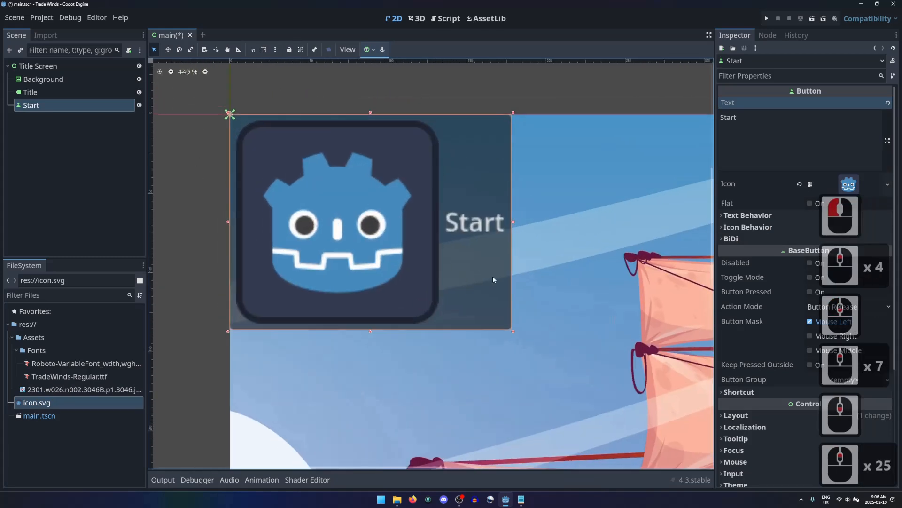
{"action": "left_click", "coordinate": [188, 239]}
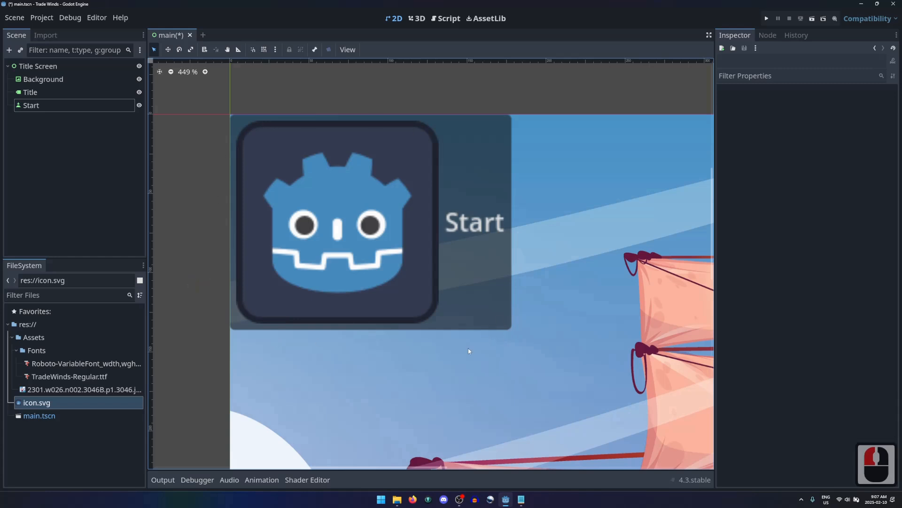
{"action": "left_click", "coordinate": [42, 105]}
{"action": "scroll", "coordinate": [188, 147], "scroll_direction": "down", "scroll_amount": 12}
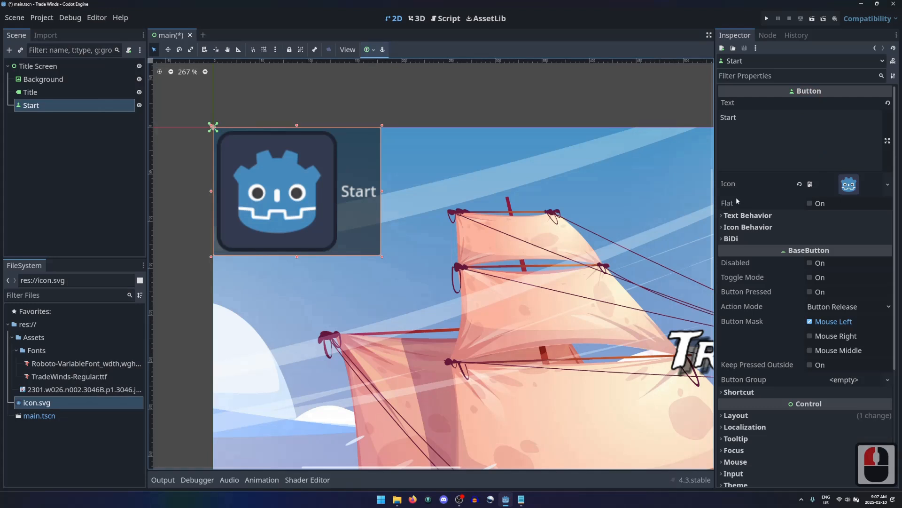
Step: Try the Flat option on the Start button, run the current scene to check its look, and disable Flat again
{"action": "left_click", "coordinate": [810, 204]}
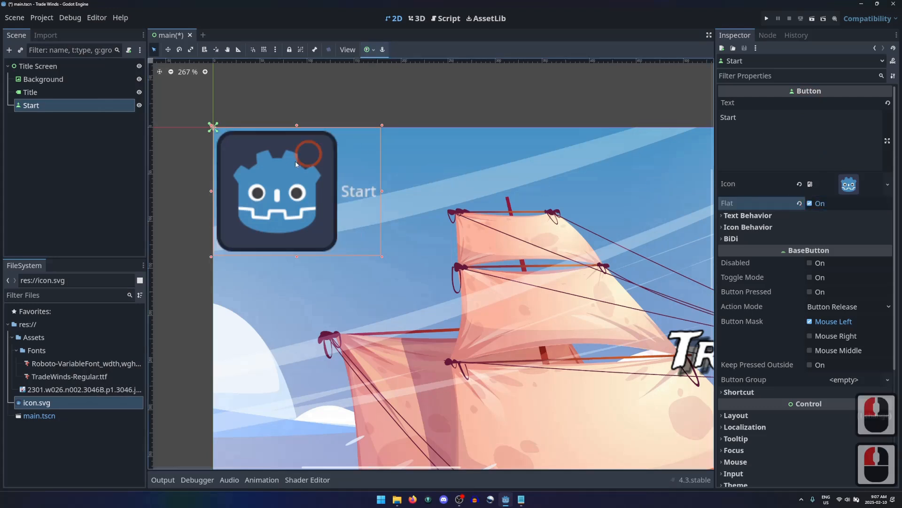
{"action": "left_click", "coordinate": [811, 18]}
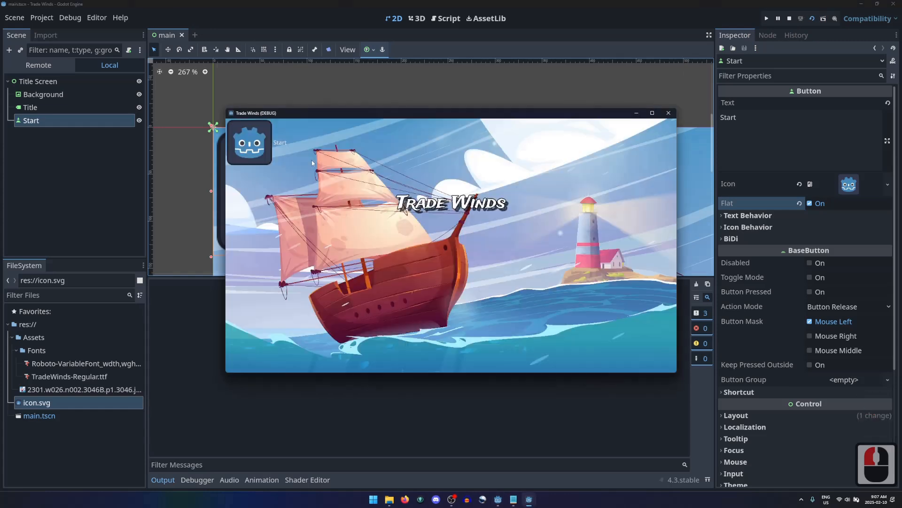
{"action": "left_click", "coordinate": [294, 134]}
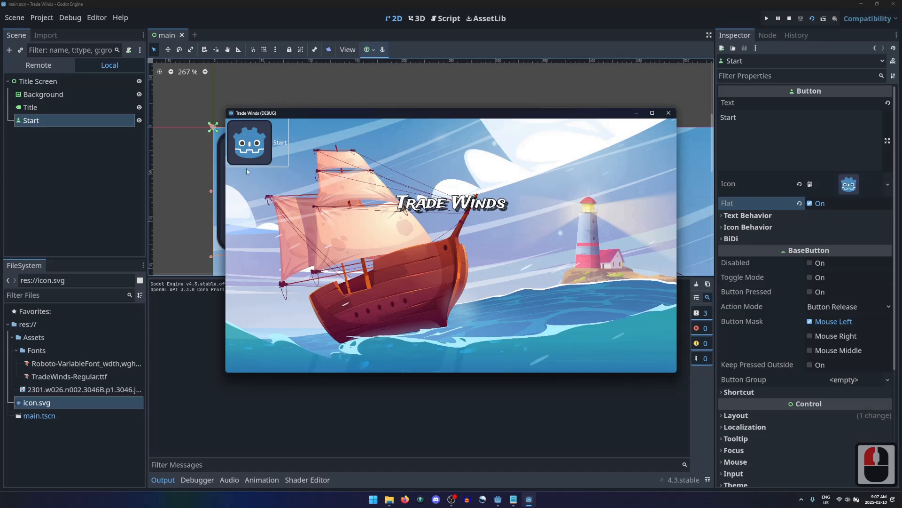
{"action": "left_click", "coordinate": [669, 113]}
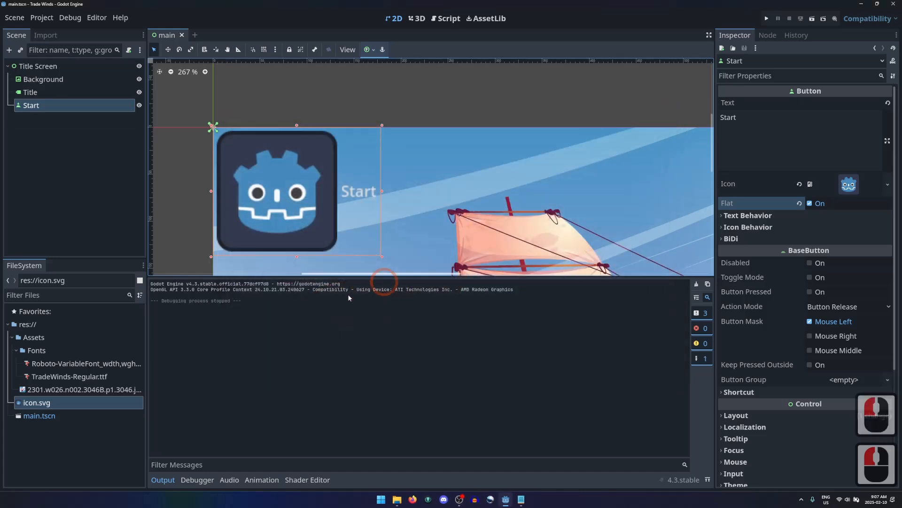
{"action": "left_click", "coordinate": [174, 479]}
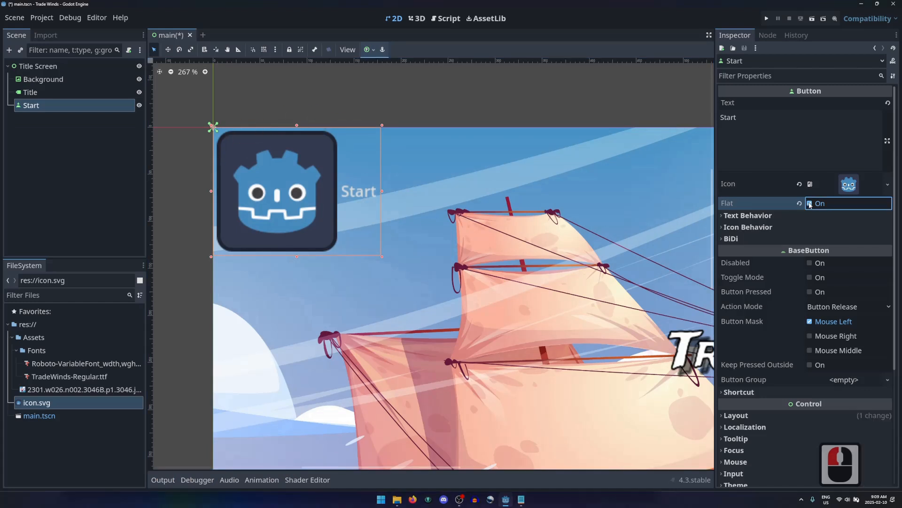
{"action": "left_click", "coordinate": [810, 203]}
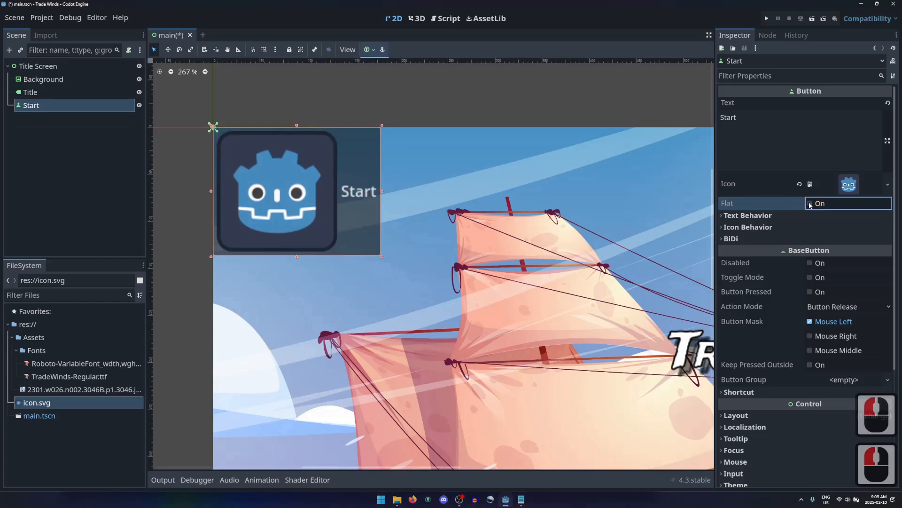
Step: Try the Start button's icon alignment at Center and Right, and its vertical icon alignment at Top and Bottom
{"action": "left_click", "coordinate": [747, 215]}
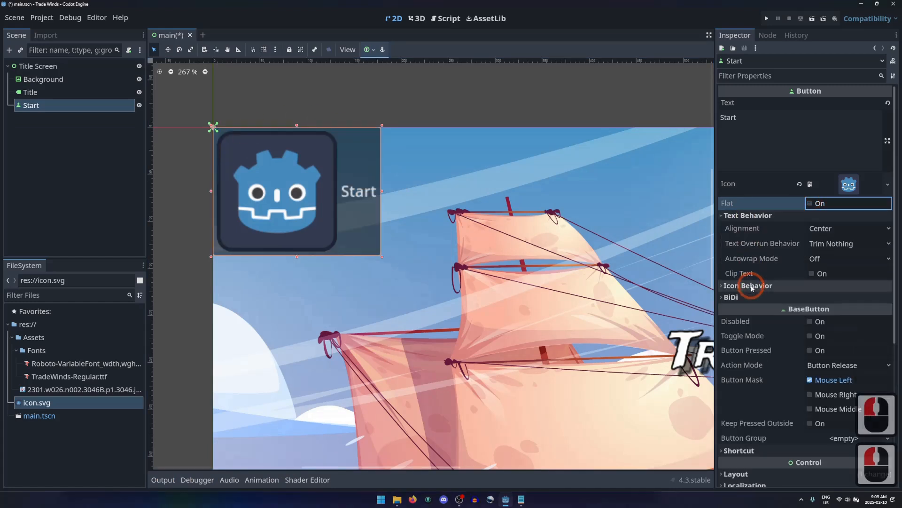
{"action": "left_click", "coordinate": [752, 286]}
{"action": "left_click", "coordinate": [839, 299]}
{"action": "left_click", "coordinate": [827, 326]}
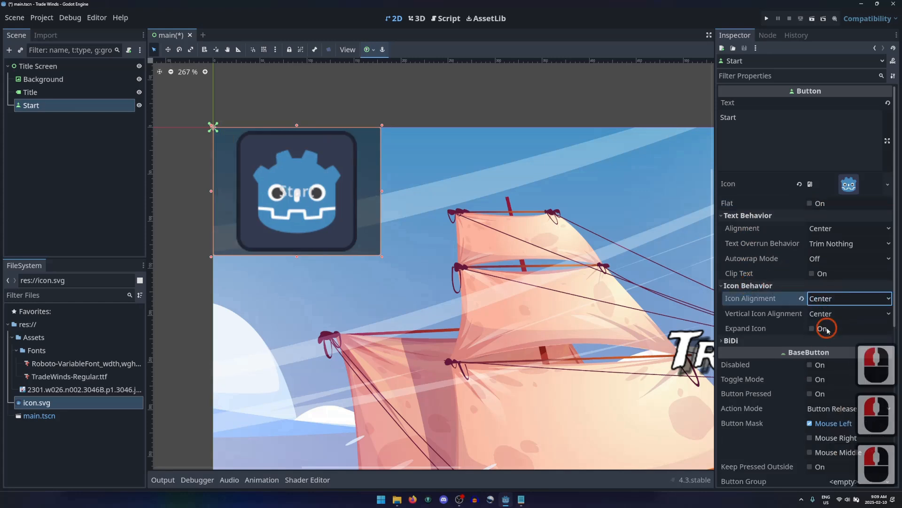
{"action": "left_click", "coordinate": [834, 299]}
{"action": "left_click", "coordinate": [827, 340]}
{"action": "left_click", "coordinate": [832, 314]}
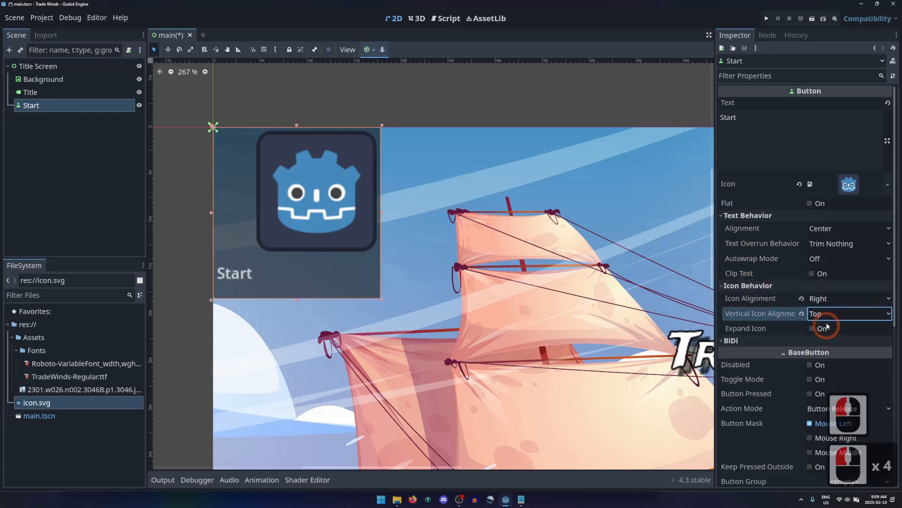
{"action": "left_click", "coordinate": [826, 354]}
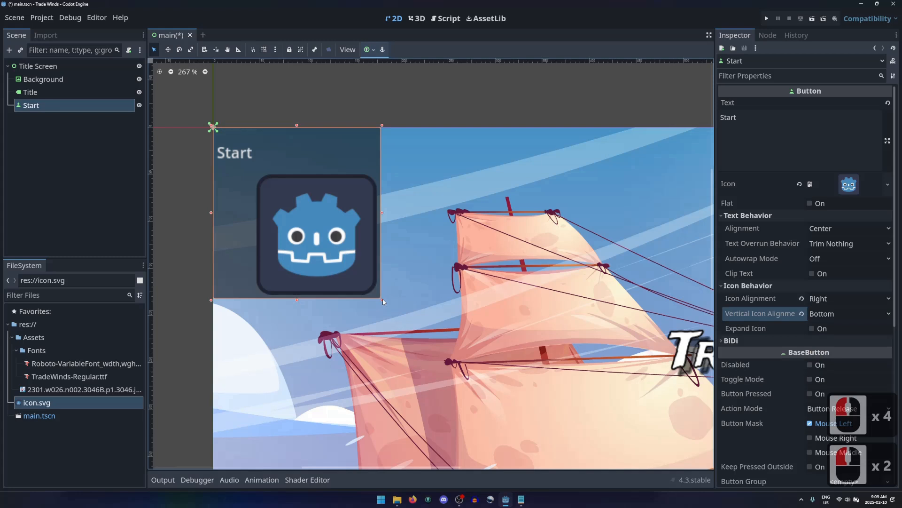
Step: Enlarge the Start button in both directions and try its text alignment at Right and Left
{"action": "left_click_drag", "start_coordinate": [382, 299], "coordinate": [533, 372]}
{"action": "left_click", "coordinate": [832, 228]}
{"action": "left_click", "coordinate": [825, 268]}
{"action": "left_click", "coordinate": [828, 228]}
{"action": "left_click", "coordinate": [822, 242]}
Step: Set the button's vertical icon alignment to Top, with icon alignment and text alignment both at Center
{"action": "left_click", "coordinate": [832, 313]}
{"action": "left_click", "coordinate": [827, 327]}
{"action": "left_click", "coordinate": [832, 299]}
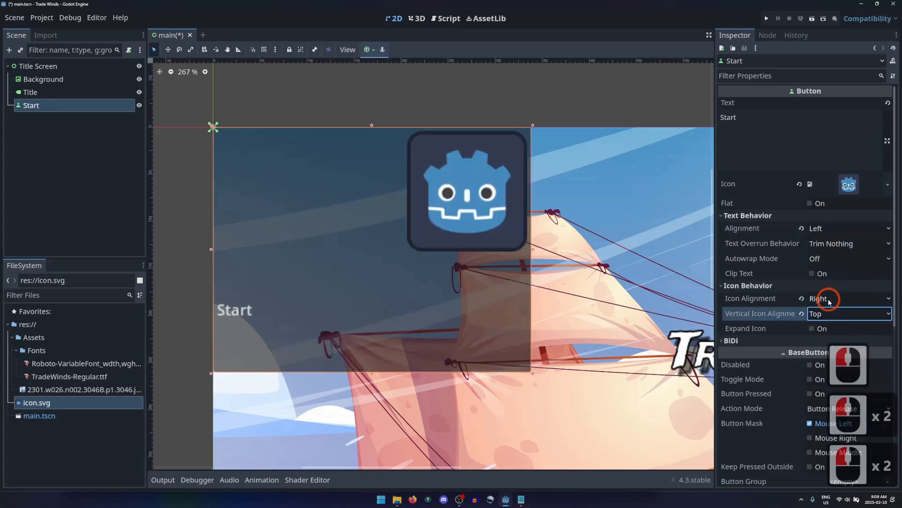
{"action": "left_click", "coordinate": [827, 327]}
{"action": "left_click", "coordinate": [832, 228]}
{"action": "left_click", "coordinate": [827, 254]}
Step: Set the button's text alignment to Right and centre its icon both horizontally and vertically
{"action": "left_click", "coordinate": [829, 228]}
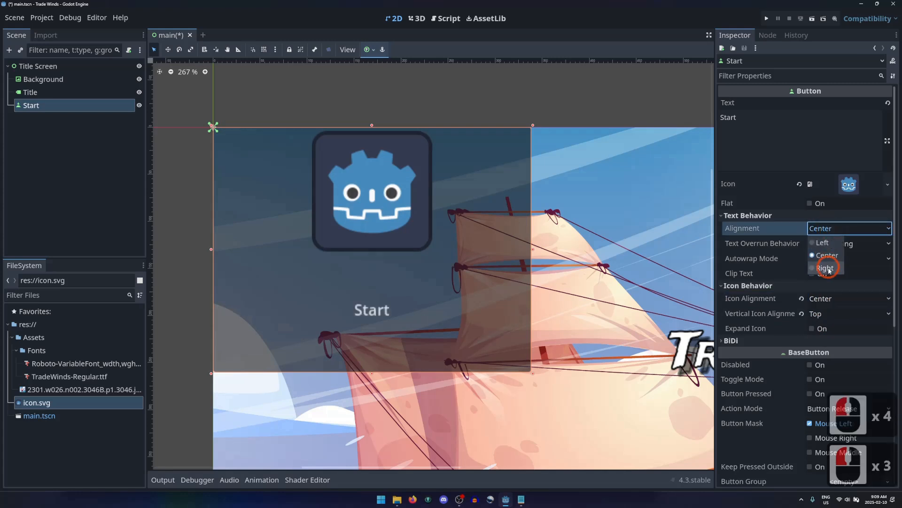
{"action": "left_click", "coordinate": [830, 270]}
{"action": "left_click", "coordinate": [830, 298]}
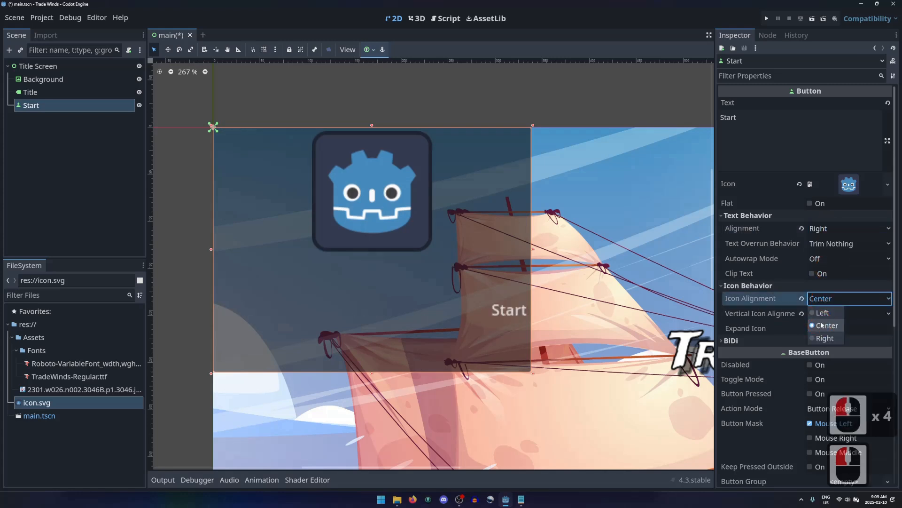
{"action": "left_click", "coordinate": [821, 324]}
{"action": "left_click", "coordinate": [832, 314]}
{"action": "left_click", "coordinate": [825, 339]}
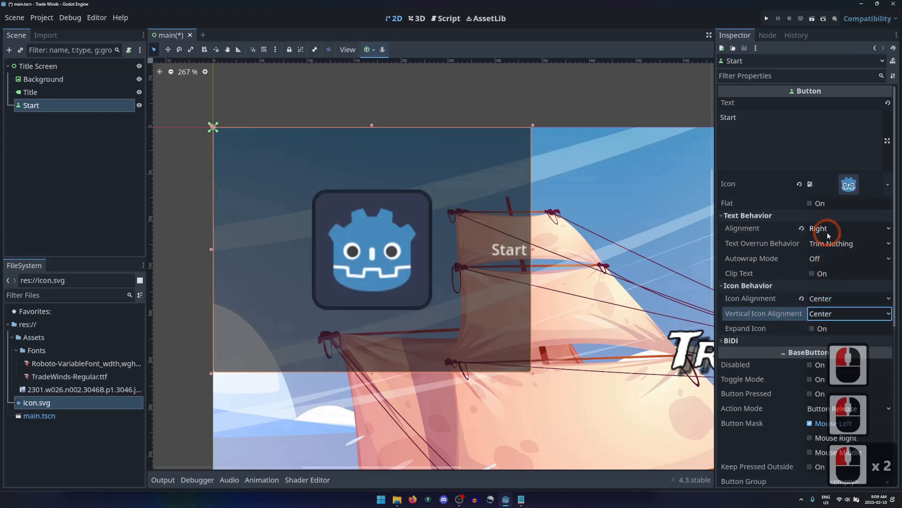
Step: Try Left text alignment, then reset the icon alignment to Left and the text alignment to Center
{"action": "left_click", "coordinate": [827, 229]}
{"action": "left_click", "coordinate": [823, 243]}
{"action": "left_click", "coordinate": [801, 299]}
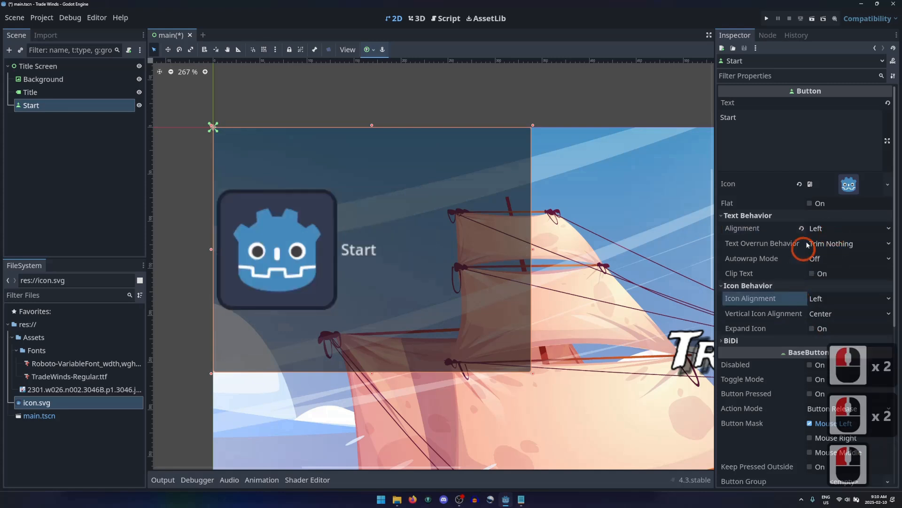
{"action": "left_click", "coordinate": [801, 228]}
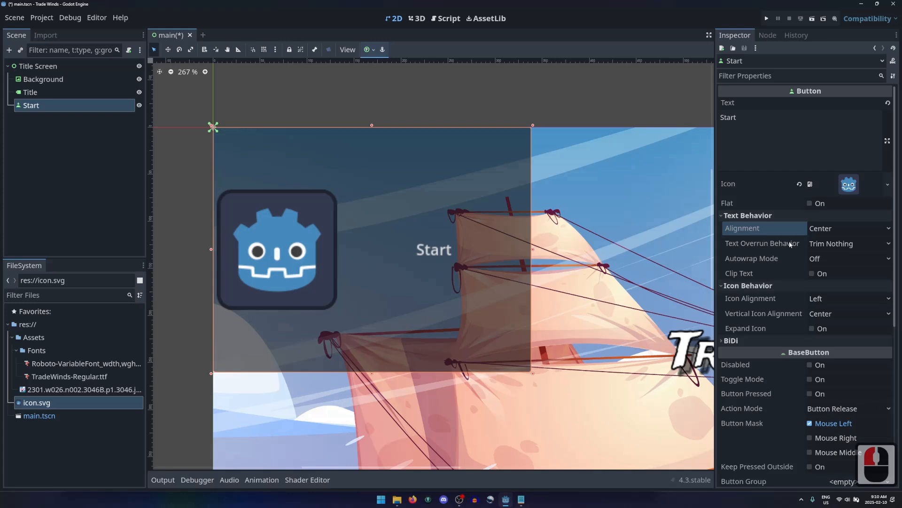
Step: Extend the button text to "Start This is too much text!!!" and shrink the button as far as its content allows
{"action": "left_click", "coordinate": [784, 141]}
{"action": "type", "text": "This is too much text!!!"}
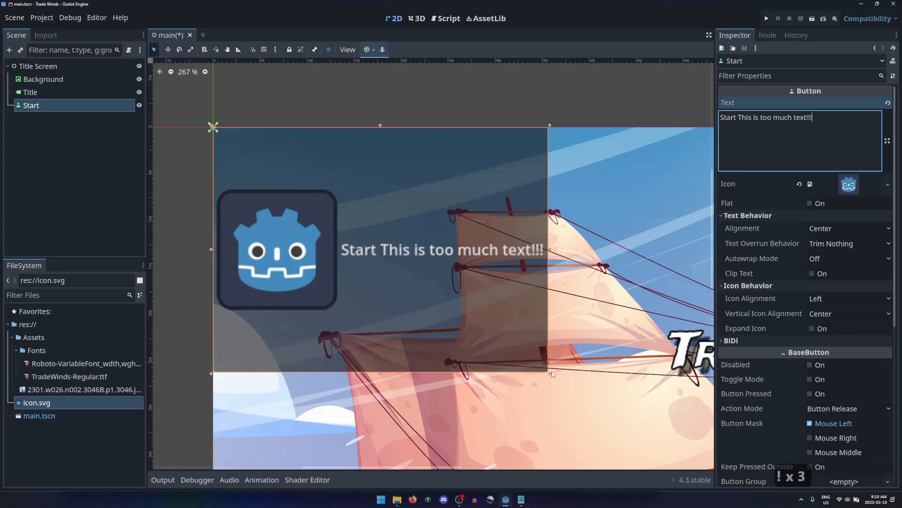
{"action": "left_click_drag", "start_coordinate": [550, 373], "coordinate": [435, 237]}
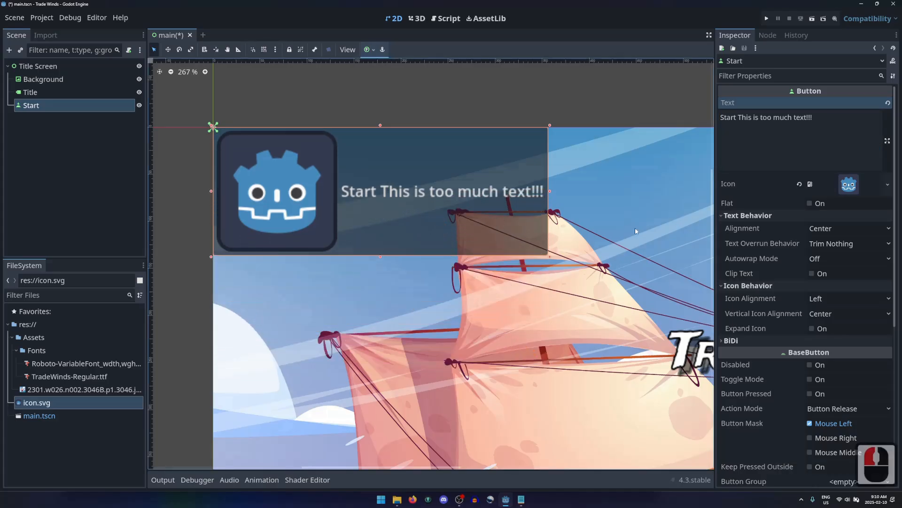
Step: Try the Trim Characters, Trim Words and Ellipsis text overrun behaviors on the button, then restore Trim Nothing
{"action": "left_click", "coordinate": [833, 243]}
{"action": "left_click", "coordinate": [838, 270]}
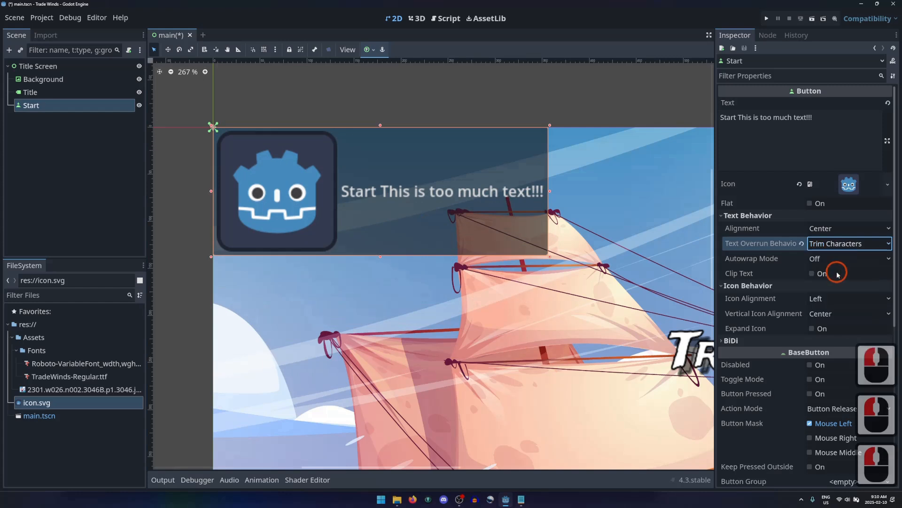
{"action": "left_click", "coordinate": [834, 244]}
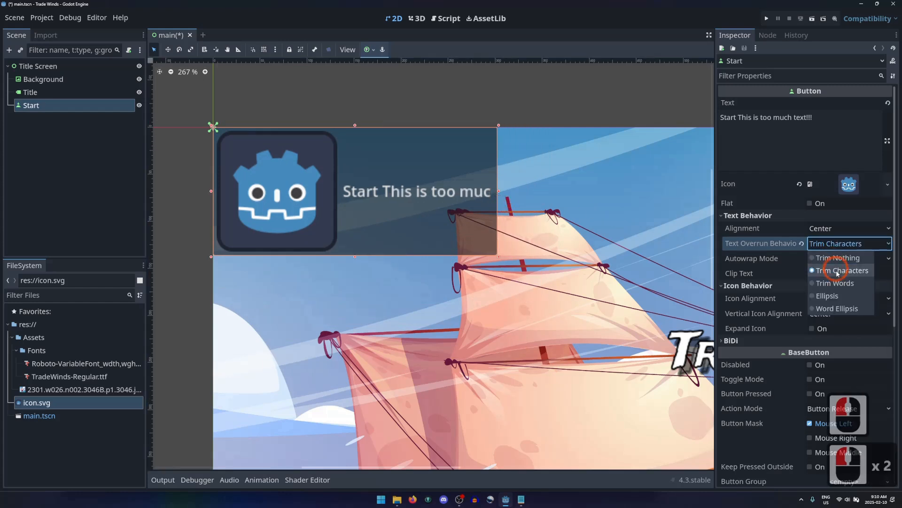
{"action": "left_click", "coordinate": [831, 279]}
{"action": "left_click", "coordinate": [832, 243]}
{"action": "left_click", "coordinate": [833, 284]}
{"action": "left_click", "coordinate": [833, 243]}
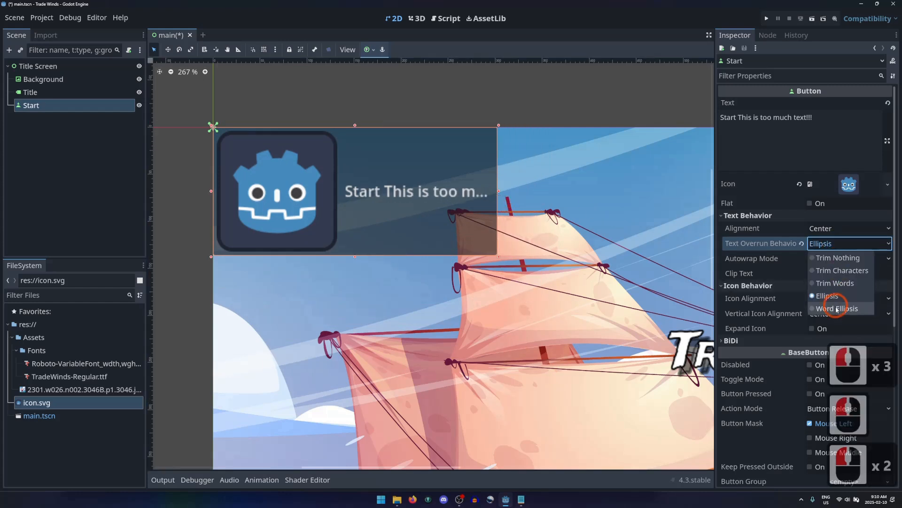
{"action": "left_click", "coordinate": [830, 257]}
Step: Set the button's Autowrap Mode to Arbitrary and narrow the button so its text wraps
{"action": "left_click", "coordinate": [830, 259]}
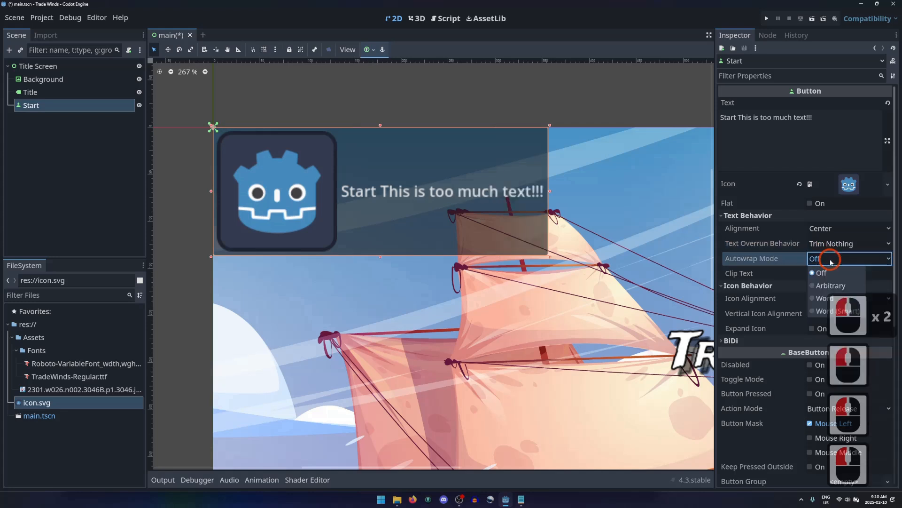
{"action": "left_click", "coordinate": [828, 284]}
{"action": "left_click_drag", "start_coordinate": [498, 191], "coordinate": [473, 191]}
Step: Try the Word and Word (Smart) autowrap modes with the text "Start Thisistoomuchtext !!!", then reset Autowrap Mode to Off
{"action": "left_click", "coordinate": [830, 259]}
{"action": "left_click", "coordinate": [830, 298]}
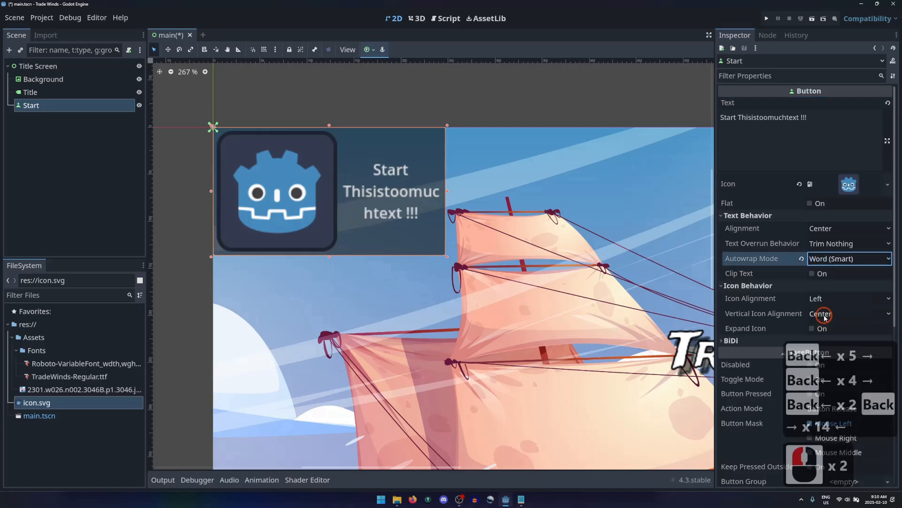
{"action": "mouse_move", "coordinate": [453, 190]}
{"action": "left_mouse_down"}
{"action": "mouse_move", "coordinate": [418, 191]}
{"action": "mouse_move", "coordinate": [482, 192]}
{"action": "mouse_move", "coordinate": [437, 191]}
{"action": "left_mouse_up"}
{"action": "left_click", "coordinate": [802, 258]}
Step: Try the Clip Text option while narrowing the button, then disable Clip Text again
{"action": "left_click", "coordinate": [812, 114]}
{"action": "key", "text": "ctrl+z"}
{"action": "key", "text": "ctrl+z"}
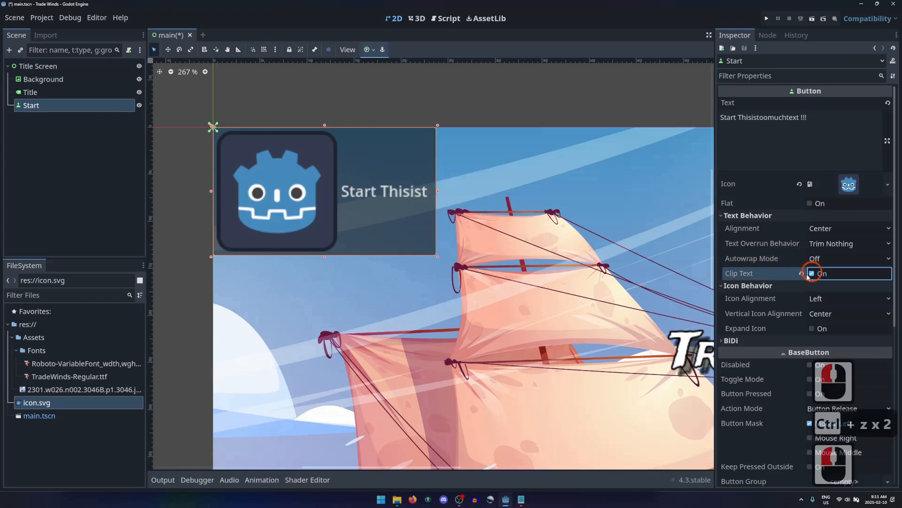
{"action": "left_click_drag", "start_coordinate": [438, 192], "coordinate": [416, 191]}
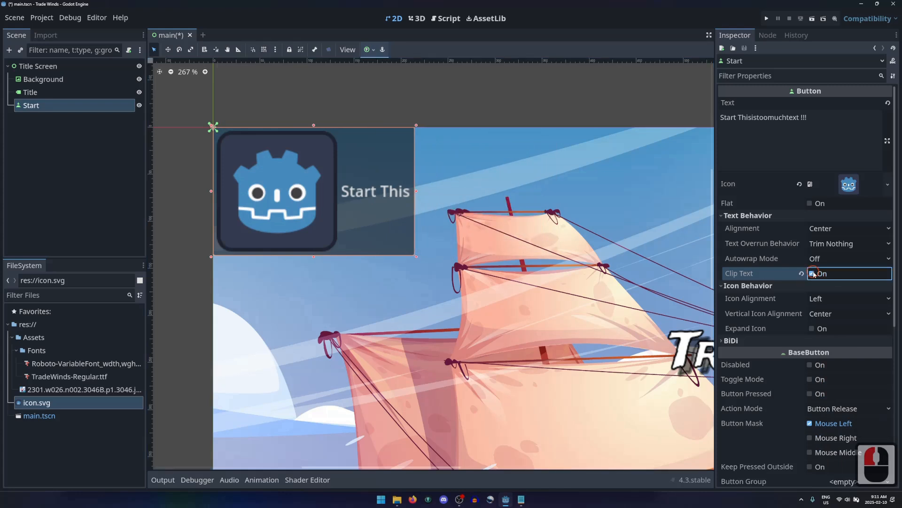
{"action": "left_click", "coordinate": [816, 273]}
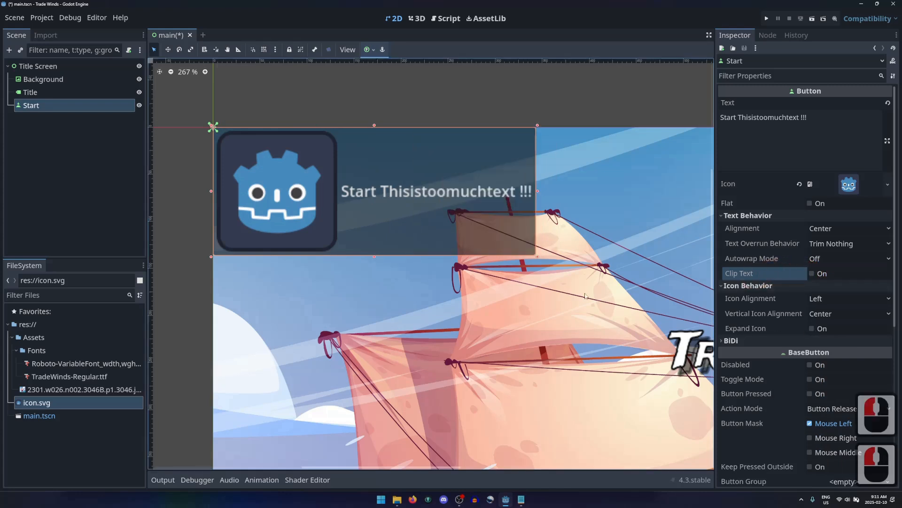
Step: Enlarge the Start button well beyond its content and try the Expand Icon option, leaving it off
{"action": "left_click_drag", "start_coordinate": [539, 259], "coordinate": [682, 420]}
{"action": "left_click", "coordinate": [815, 329]}
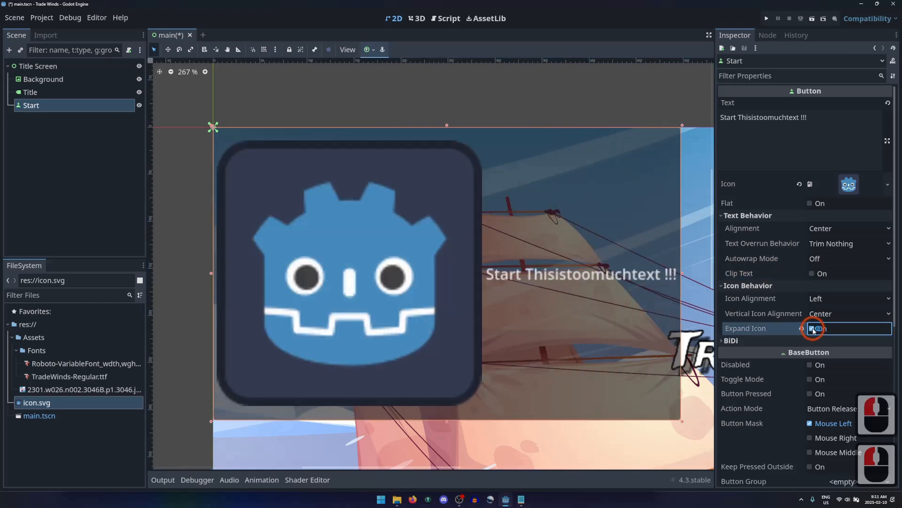
{"action": "left_click", "coordinate": [812, 329]}
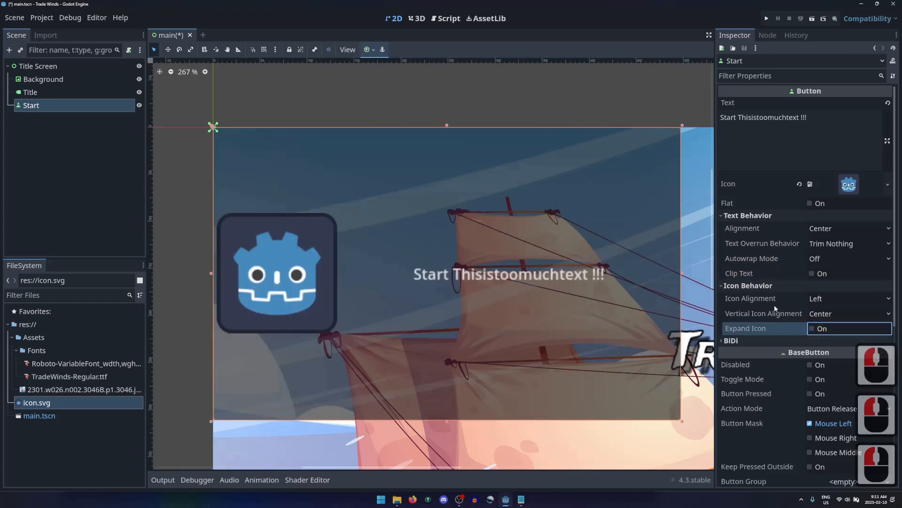
Step: Collapse the button's icon and text behavior settings and look through its BiDi settings
{"action": "left_click", "coordinate": [764, 285]}
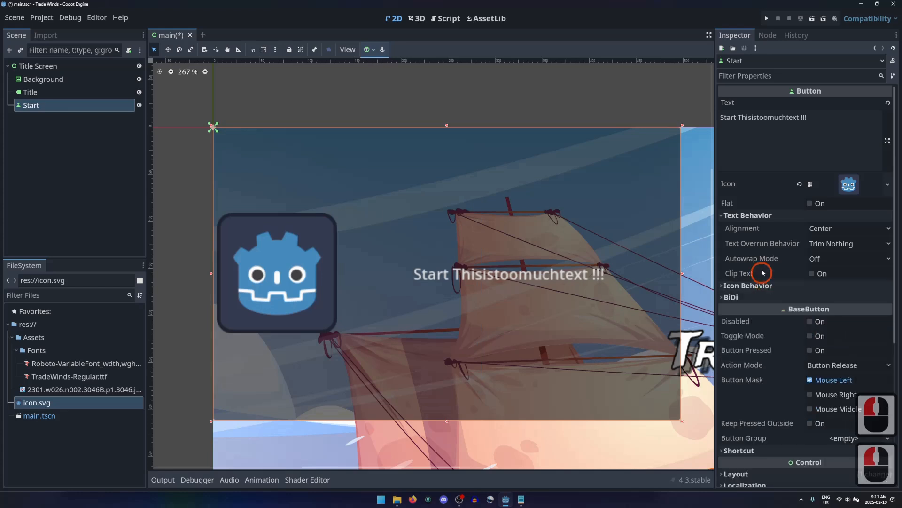
{"action": "left_click", "coordinate": [762, 216]}
{"action": "left_click", "coordinate": [731, 239]}
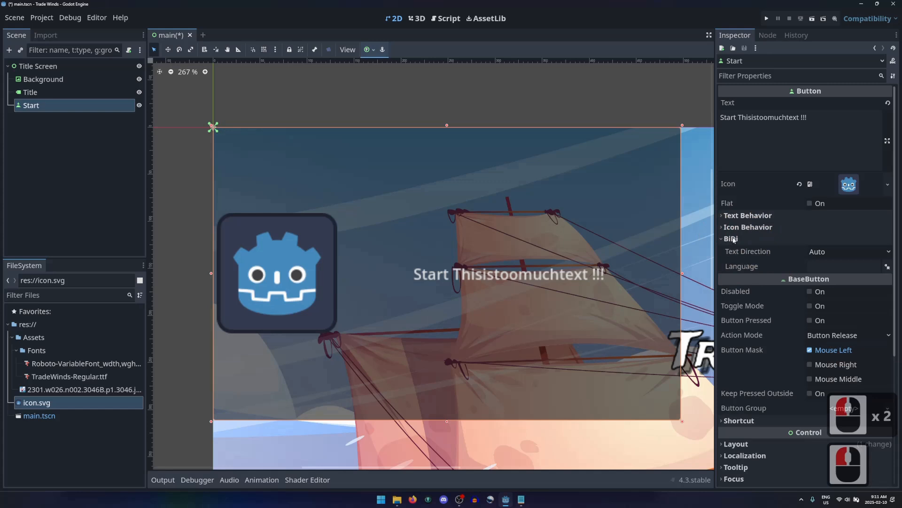
{"action": "left_click", "coordinate": [731, 239]}
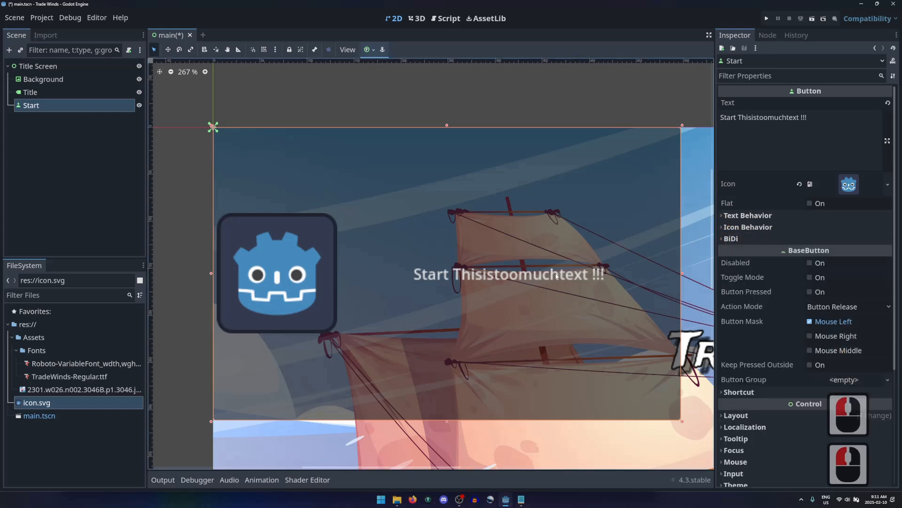
Step: Shorten the Start button's text to "Start" and shrink the button to fit its icon and text
{"action": "left_click", "coordinate": [737, 121]}
{"action": "key", "text": "shift+End"}
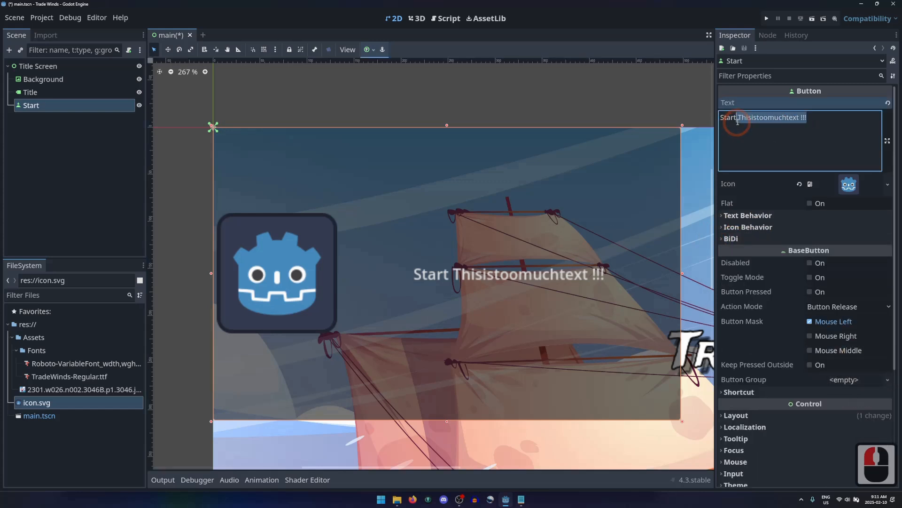
{"action": "key", "text": "BackSpace"}
{"action": "left_click_drag", "start_coordinate": [683, 422], "coordinate": [318, 146]}
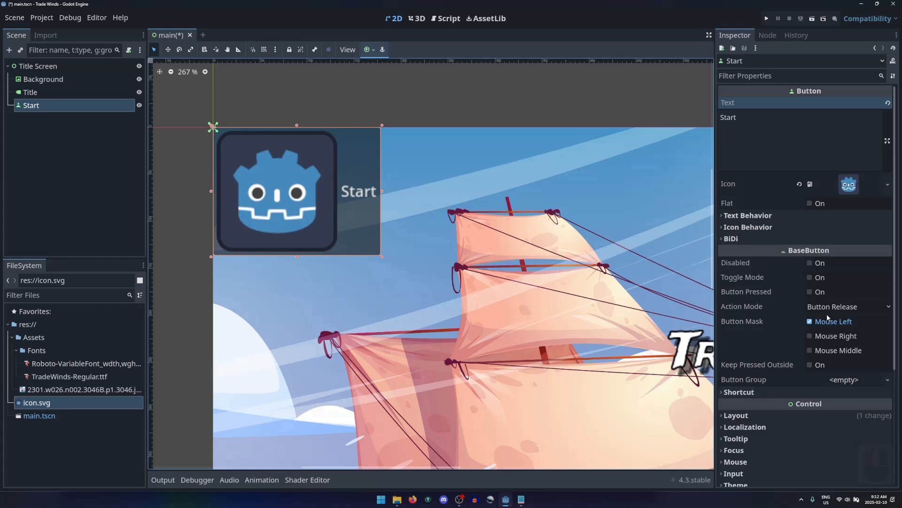
Step: Set the Start button's Layout Mode to Anchors and its Anchors Preset to Custom
{"action": "scroll", "coordinate": [786, 408], "scroll_direction": "down", "scroll_amount": 6}
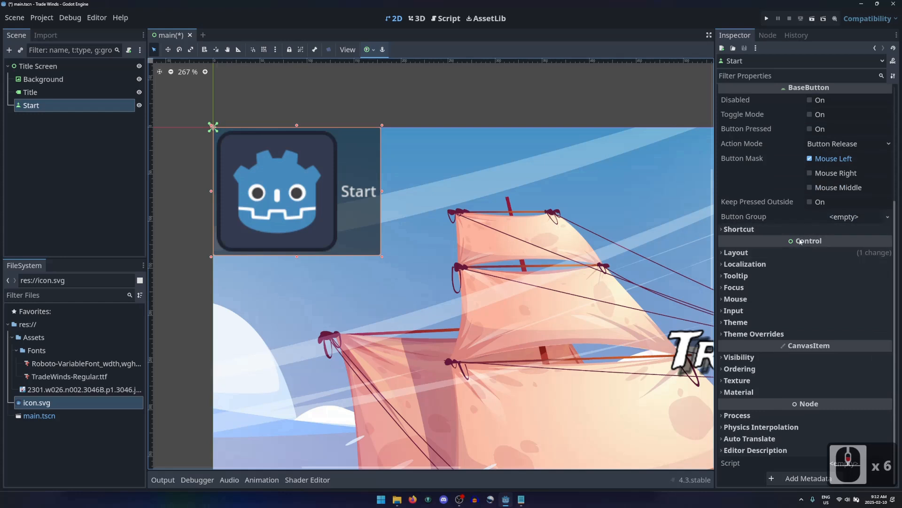
{"action": "left_click", "coordinate": [724, 254]}
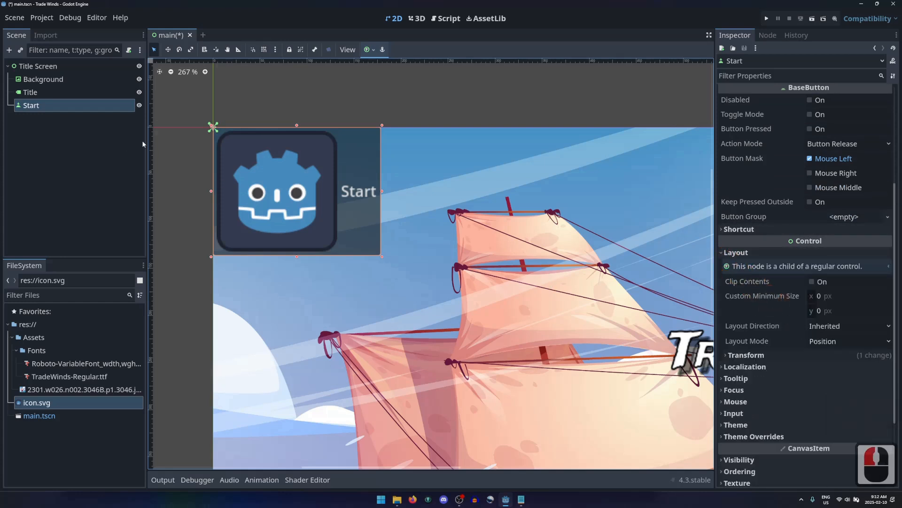
{"action": "scroll", "coordinate": [173, 136], "scroll_direction": "down", "scroll_amount": 8}
{"action": "scroll", "coordinate": [172, 138], "scroll_direction": "down", "scroll_amount": 4}
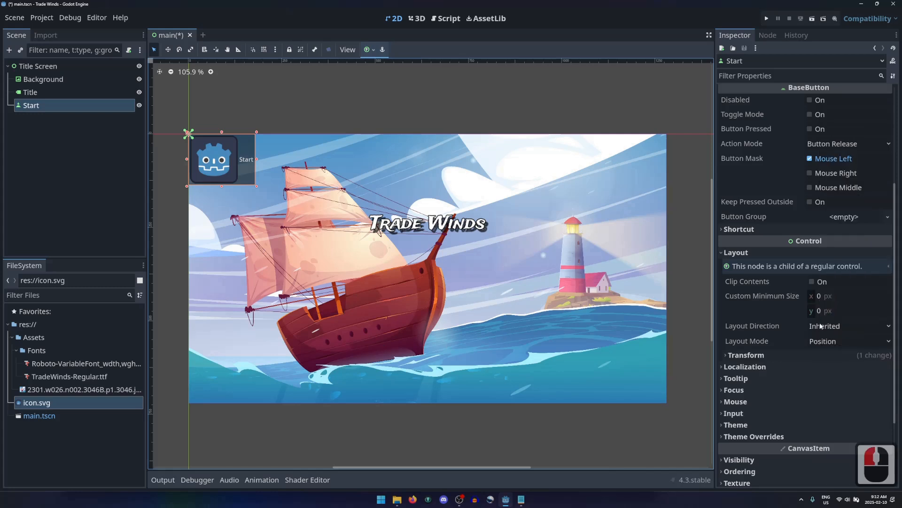
{"action": "left_click", "coordinate": [827, 341]}
{"action": "left_click", "coordinate": [829, 370]}
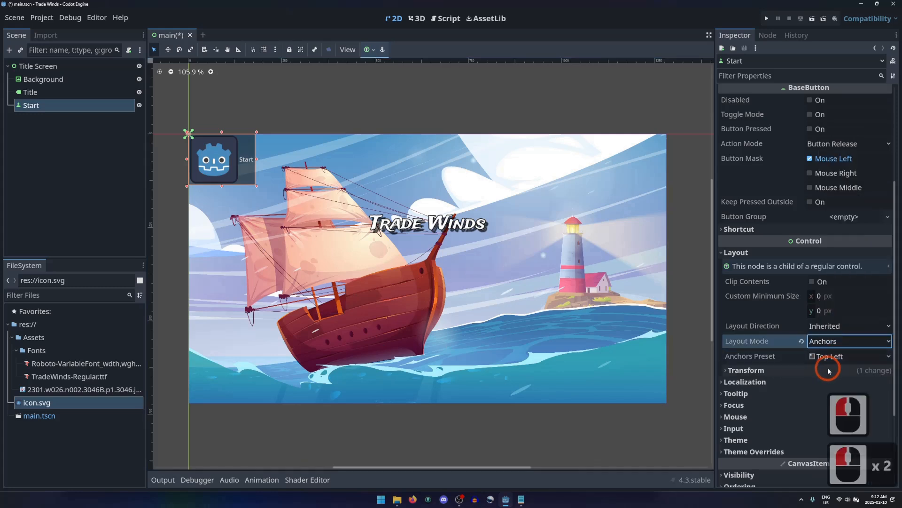
{"action": "left_click", "coordinate": [833, 360]}
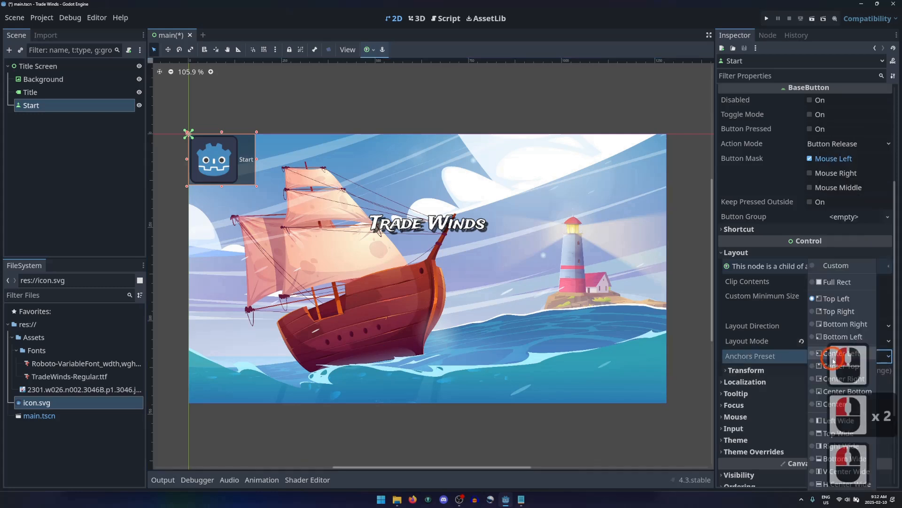
{"action": "left_click", "coordinate": [839, 267]}
Step: Set the Start button's left anchor point to 0.5 and its top anchor point to 0.667
{"action": "scroll", "coordinate": [763, 312], "scroll_direction": "down", "scroll_amount": 6}
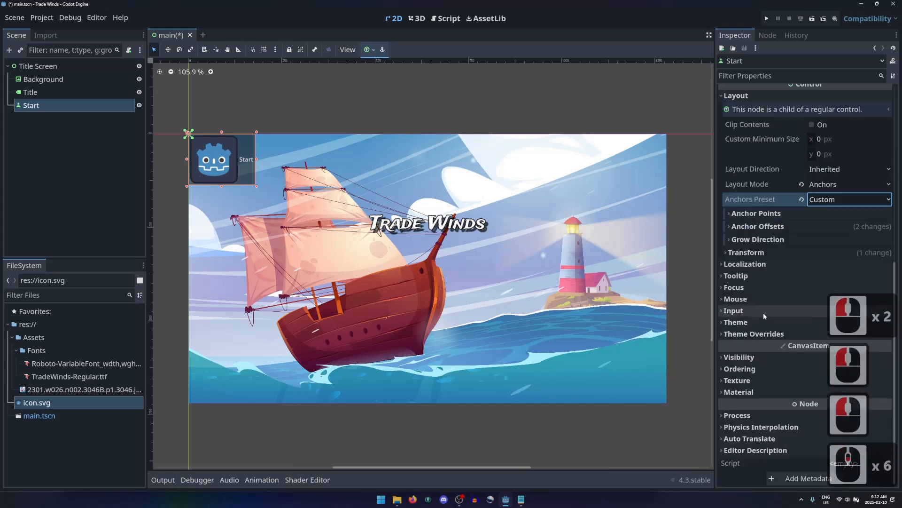
{"action": "left_click", "coordinate": [763, 213]}
{"action": "left_click", "coordinate": [844, 225]}
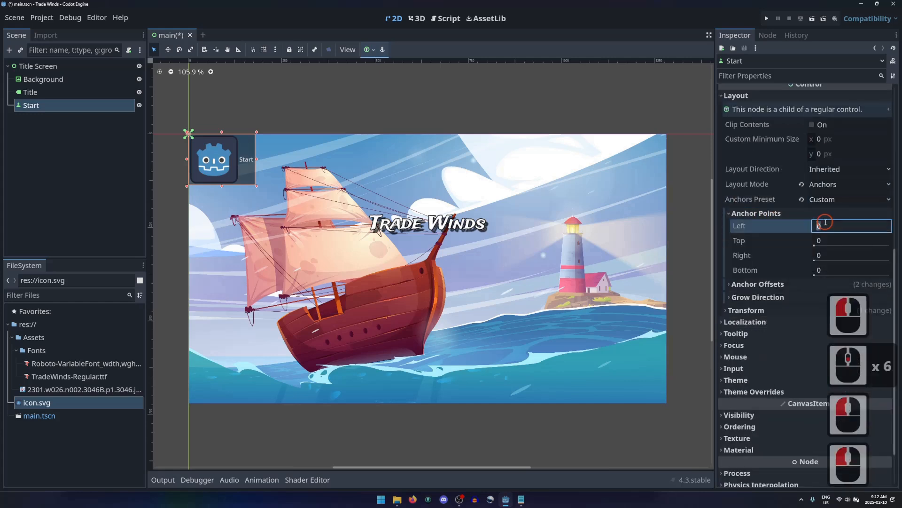
{"action": "type", "text": "0.5"}
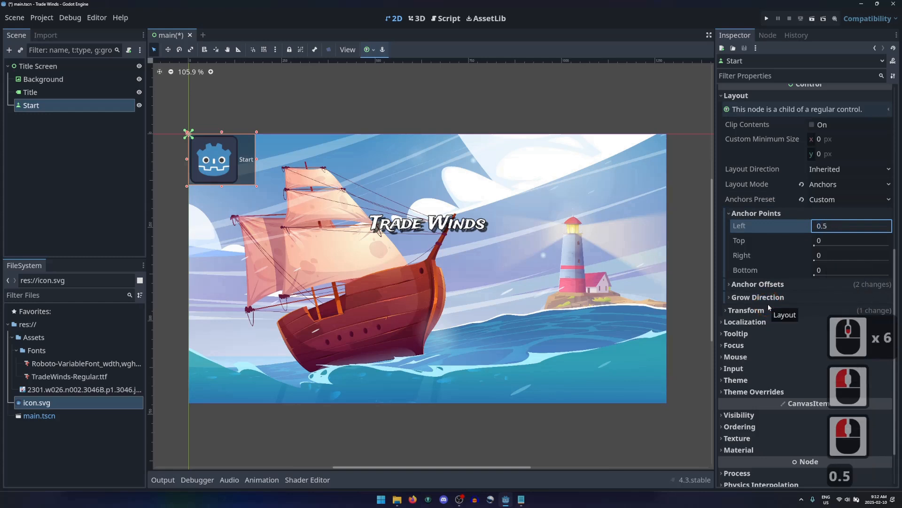
{"action": "key", "text": "Return"}
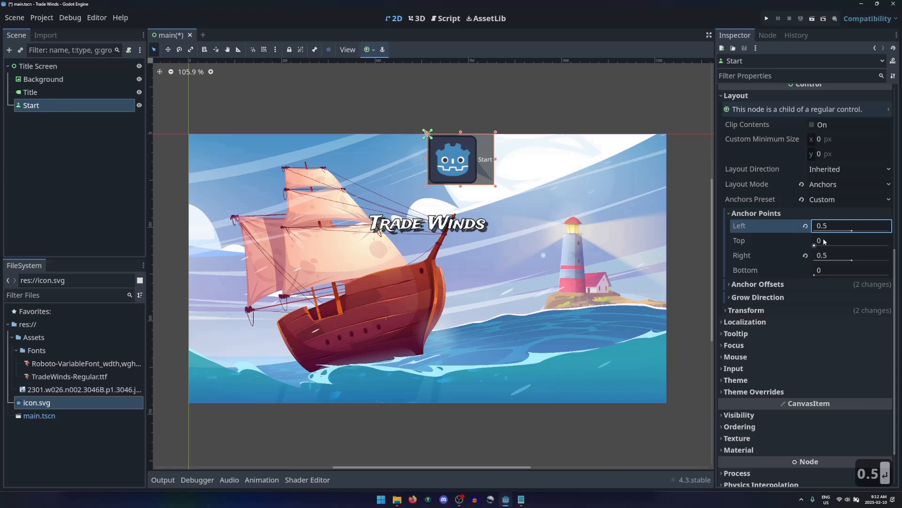
{"action": "left_click", "coordinate": [822, 241]}
{"action": "type", "text": "0.667"}
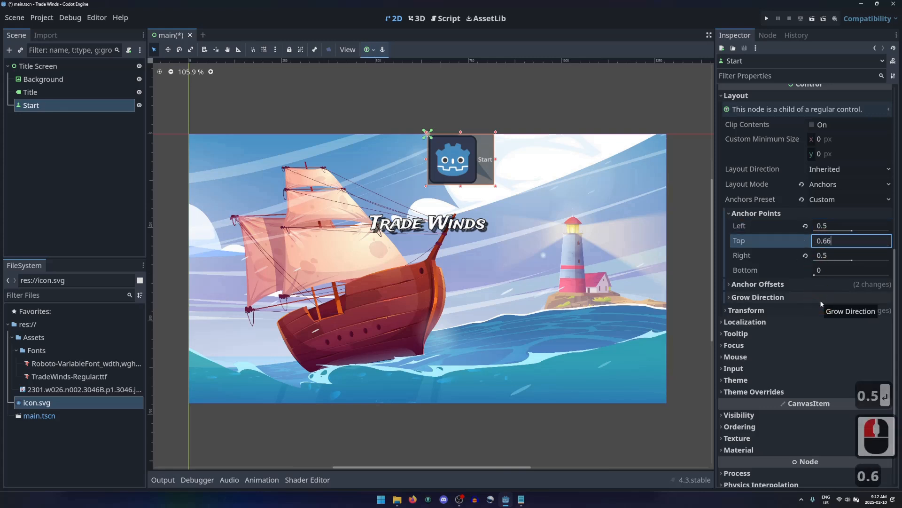
{"action": "key", "text": "Return"}
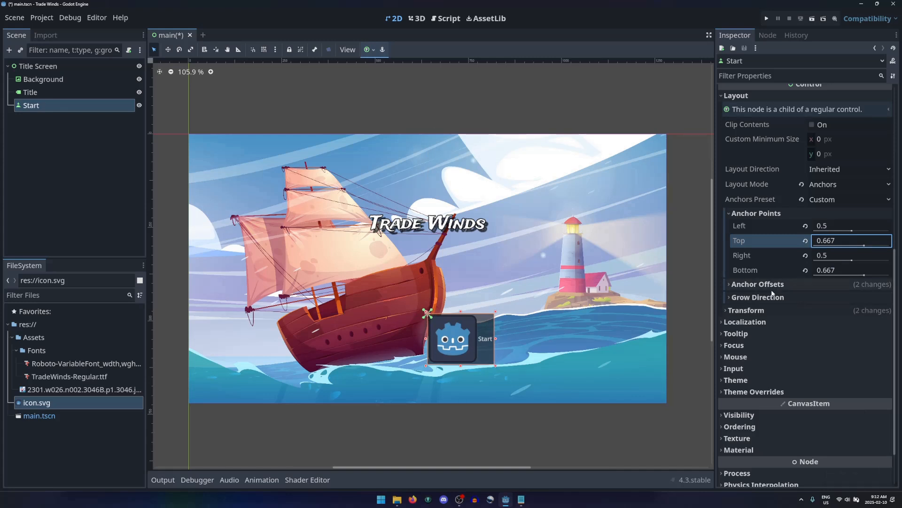
Step: Set the Start button's horizontal and vertical Grow Direction to Both
{"action": "left_click", "coordinate": [764, 298]}
{"action": "left_click", "coordinate": [848, 310]}
{"action": "left_click", "coordinate": [828, 350]}
{"action": "left_click", "coordinate": [831, 326]}
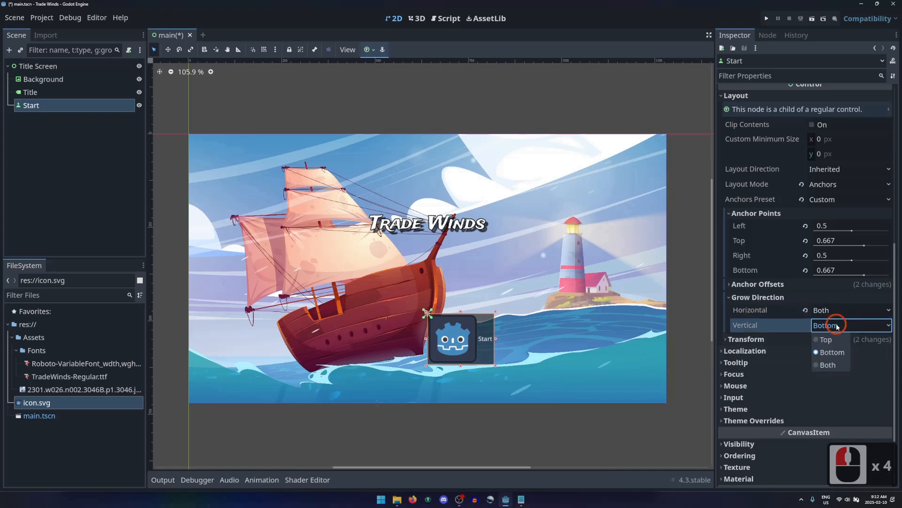
{"action": "left_click", "coordinate": [833, 364]}
Step: Reset the Start button's right and bottom anchor offsets to their defaults, then collapse its layout settings
{"action": "left_click", "coordinate": [753, 285]}
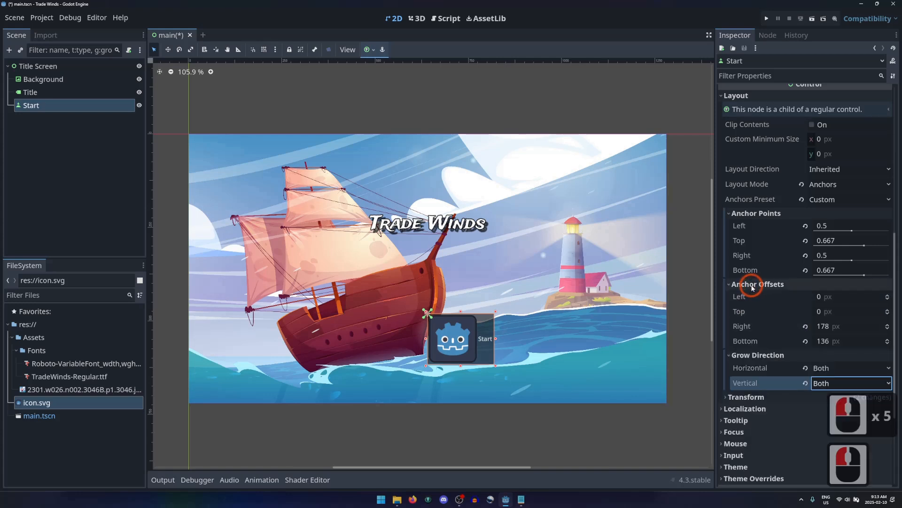
{"action": "left_click", "coordinate": [806, 327]}
{"action": "left_click", "coordinate": [805, 341]}
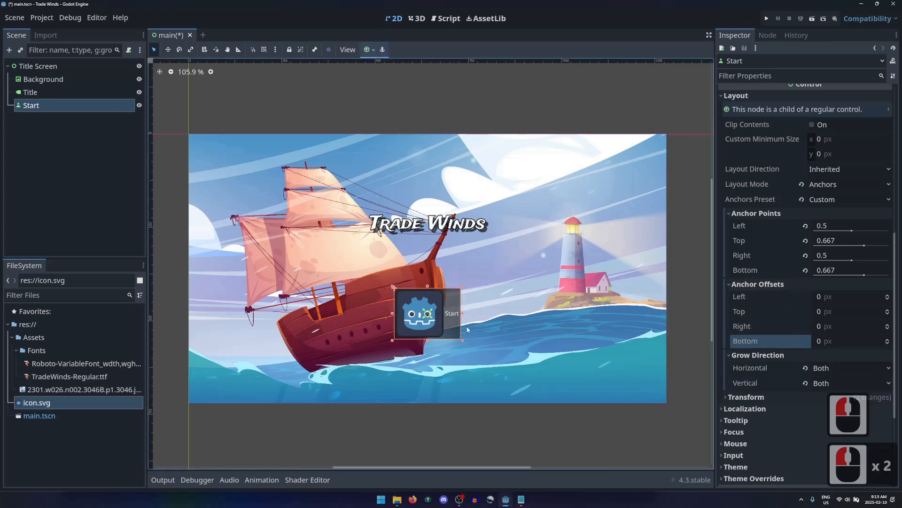
{"action": "left_click", "coordinate": [738, 96]}
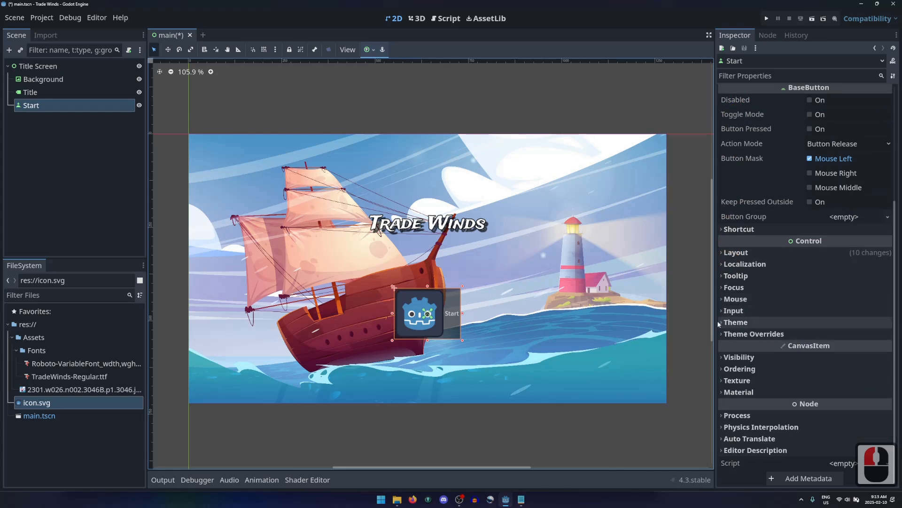
Step: Look through the Start button's Theme and Theme Overrides settings, then collapse them
{"action": "left_click", "coordinate": [750, 324]}
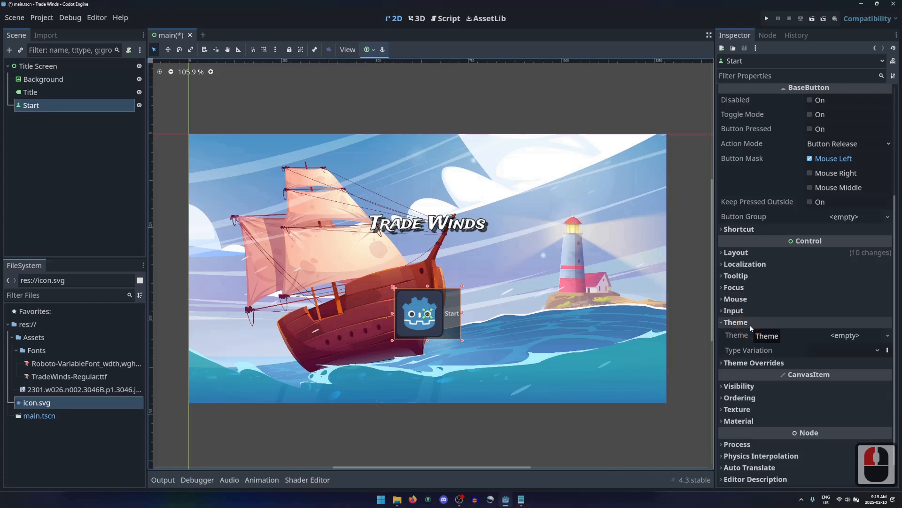
{"action": "left_click", "coordinate": [750, 324]}
{"action": "left_click", "coordinate": [747, 334]}
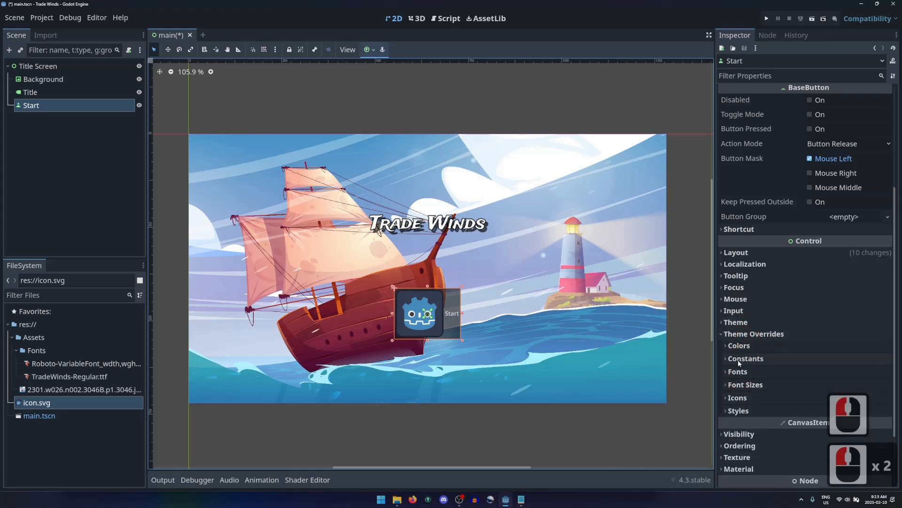
{"action": "left_click", "coordinate": [746, 334]}
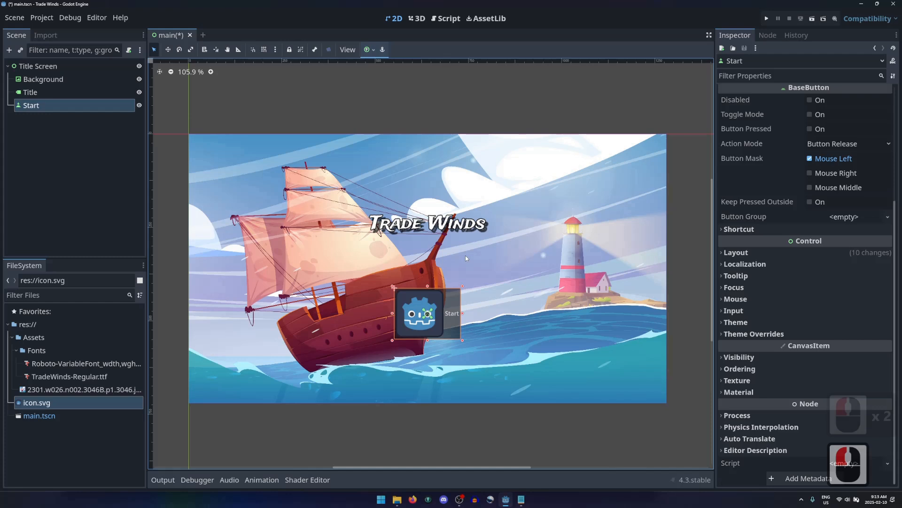
Step: Open the Title Screen node's theme for editing and load TradeWinds-Regular.ttf as its Default Font
{"action": "left_click", "coordinate": [41, 67]}
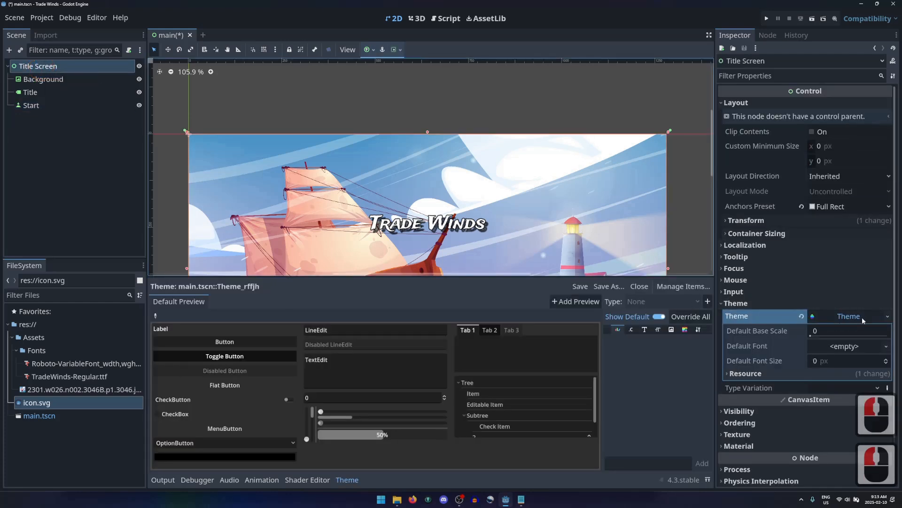
{"action": "left_click", "coordinate": [887, 316]}
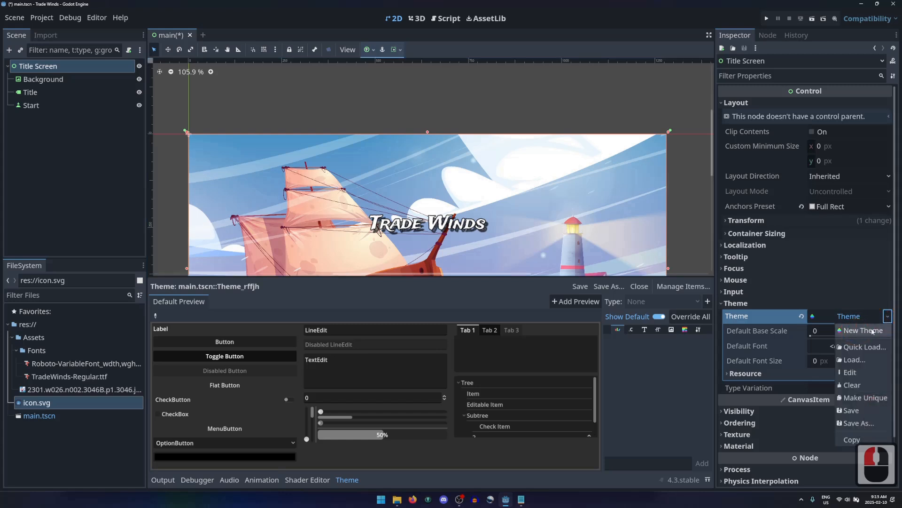
{"action": "left_click", "coordinate": [887, 315]}
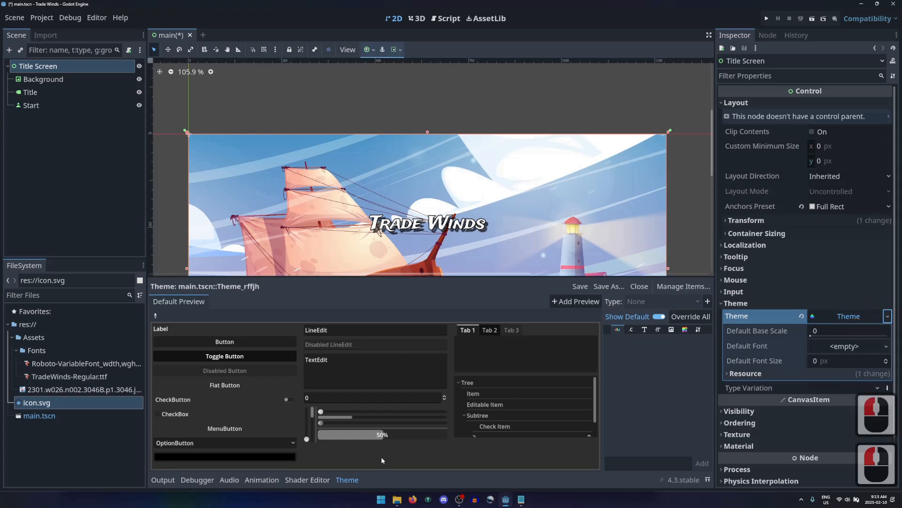
{"action": "left_click", "coordinate": [884, 347]}
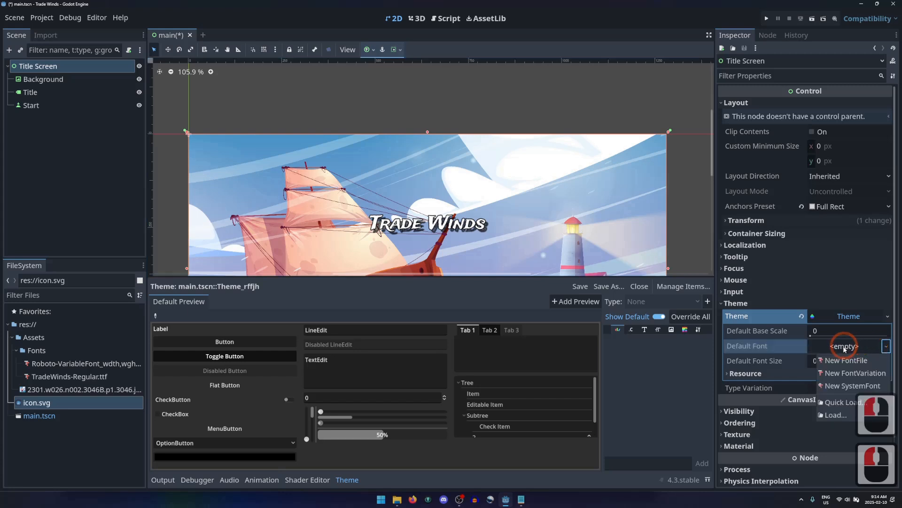
{"action": "left_click", "coordinate": [870, 403]}
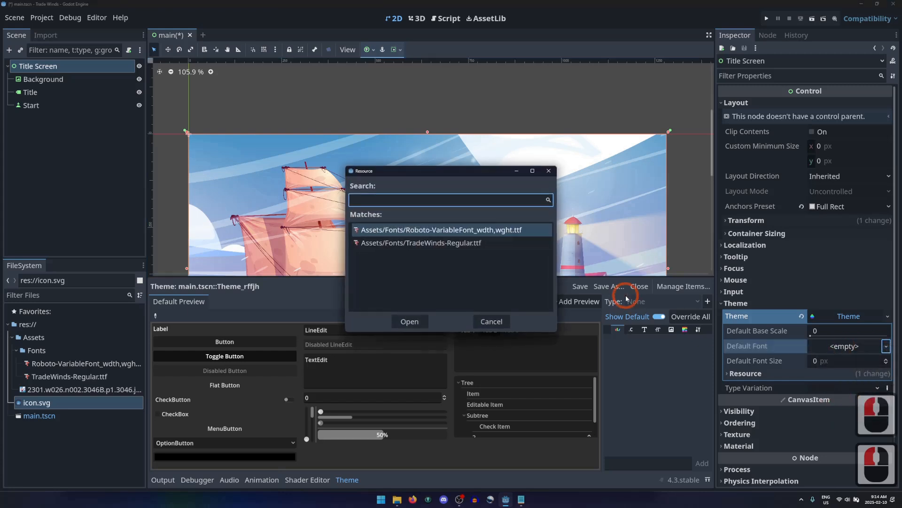
{"action": "left_click", "coordinate": [410, 322]}
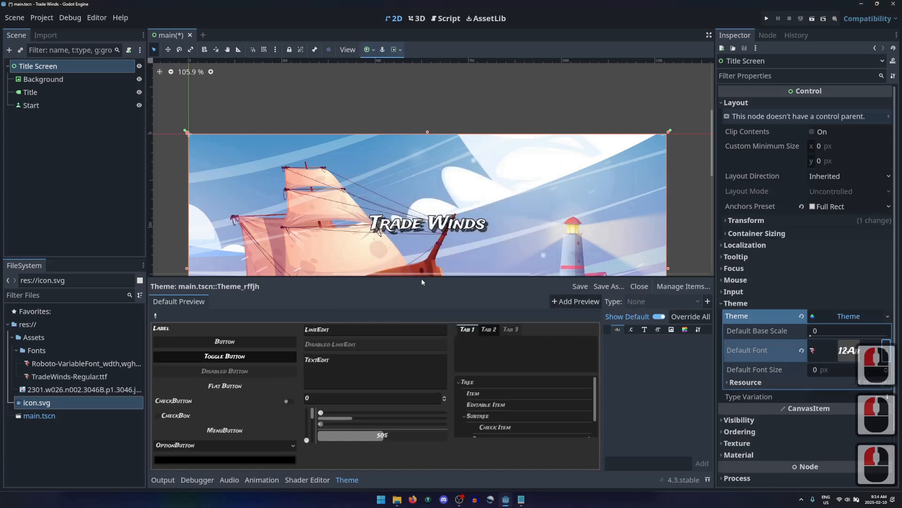
Step: Set the Title Screen theme's Default Font Size to 21 px
{"action": "scroll", "coordinate": [413, 235], "scroll_direction": "down", "scroll_amount": 5}
{"action": "left_click", "coordinate": [825, 377]}
{"action": "type", "text": "21"}
{"action": "key", "text": "Return"}
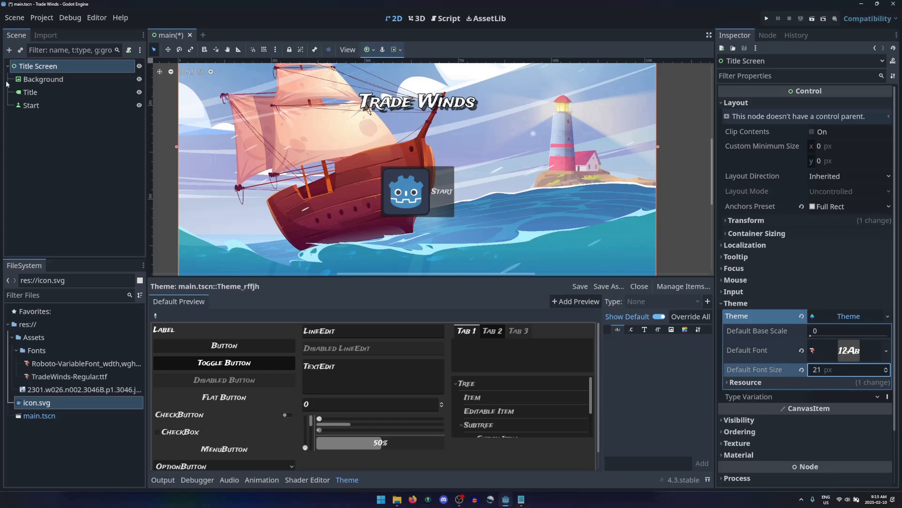
Step: Examine the Title label's theme overrides for colors, shadow and outline constants, font and font size
{"action": "left_click", "coordinate": [30, 92]}
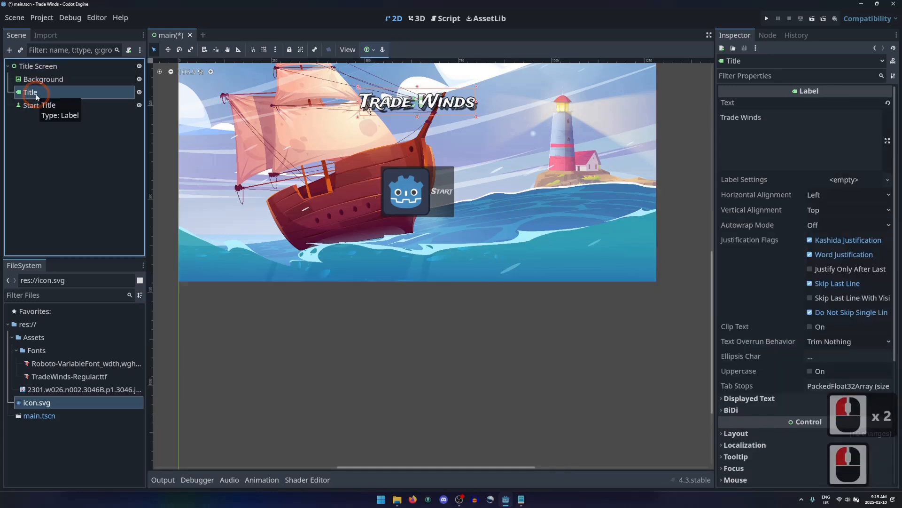
{"action": "scroll", "coordinate": [755, 336], "scroll_direction": "down", "scroll_amount": 8}
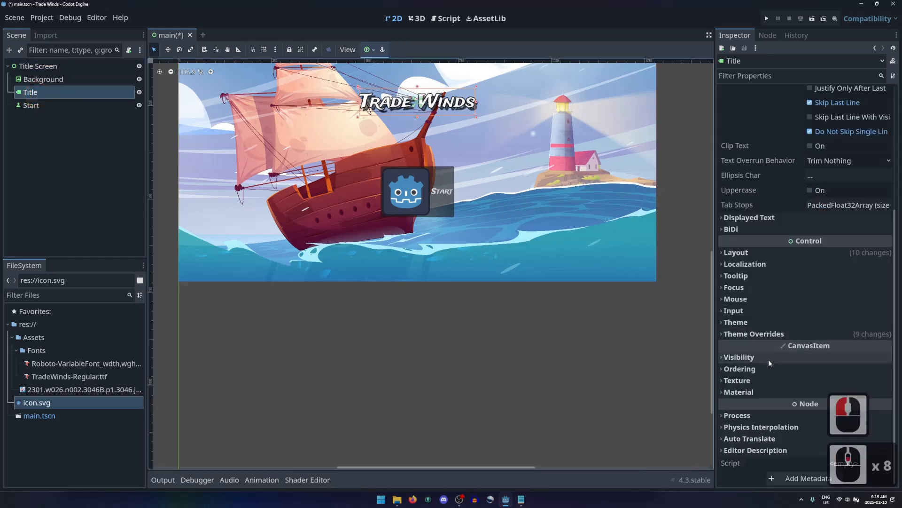
{"action": "left_click", "coordinate": [754, 337]}
{"action": "scroll", "coordinate": [754, 337], "scroll_direction": "down", "scroll_amount": 7}
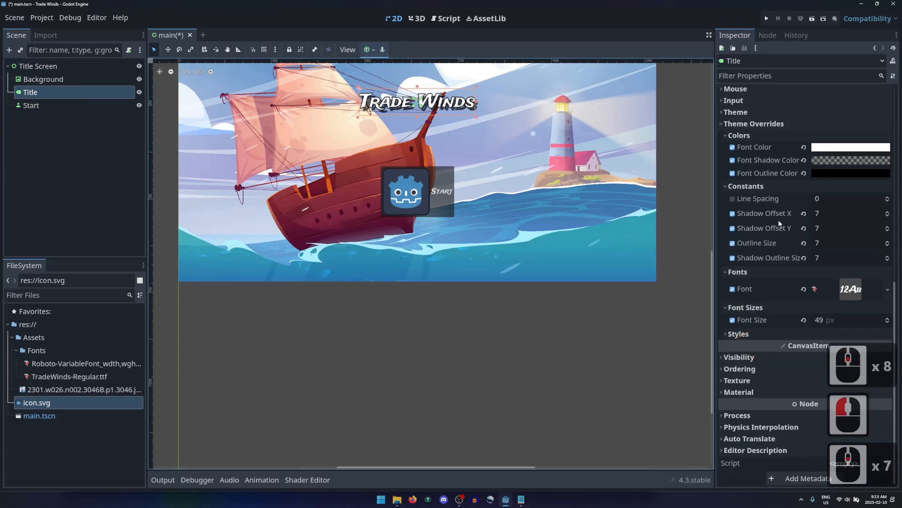
Step: Add the Button type to the Title Screen's theme and add an override for its font_color
{"action": "left_click", "coordinate": [70, 66]}
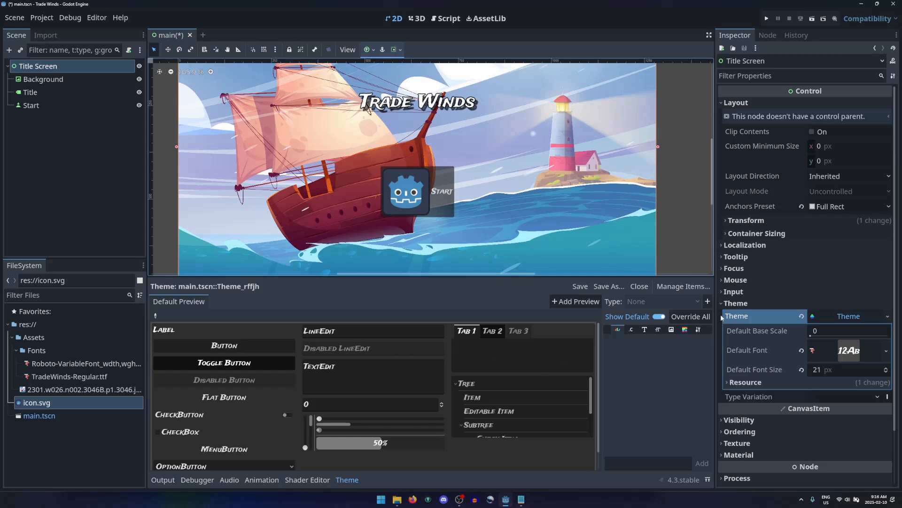
{"action": "left_click", "coordinate": [707, 302]}
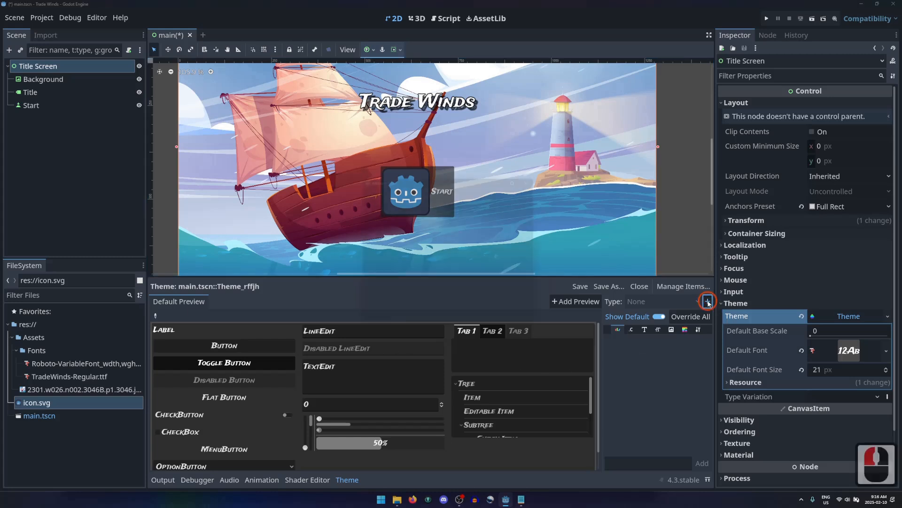
{"action": "left_click", "coordinate": [388, 258]}
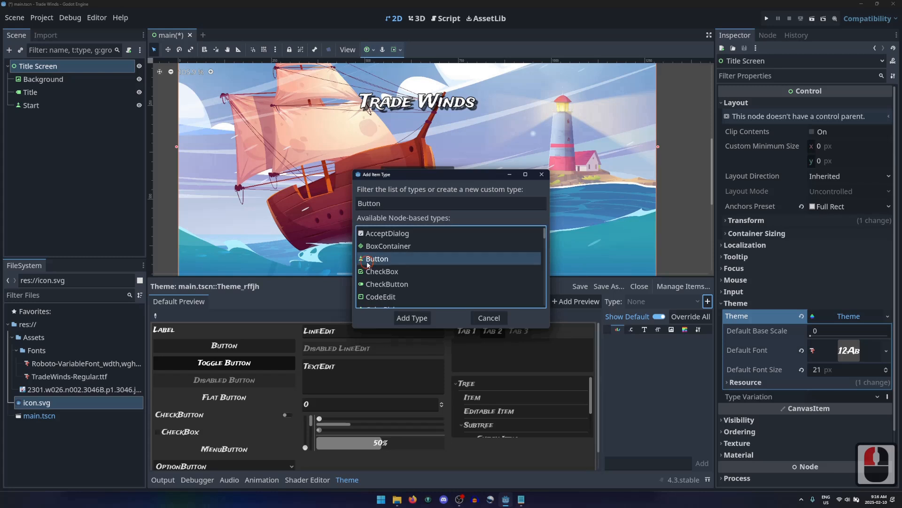
{"action": "left_click", "coordinate": [413, 318]}
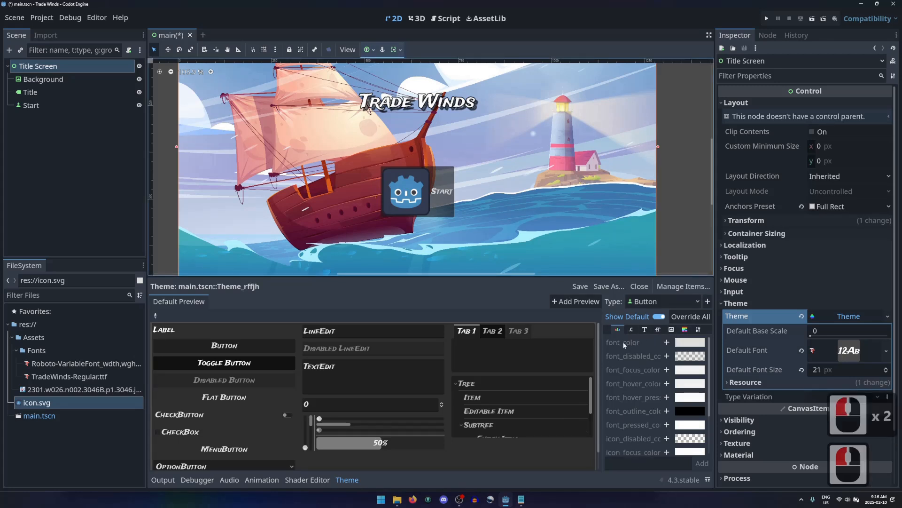
{"action": "left_click", "coordinate": [667, 342]}
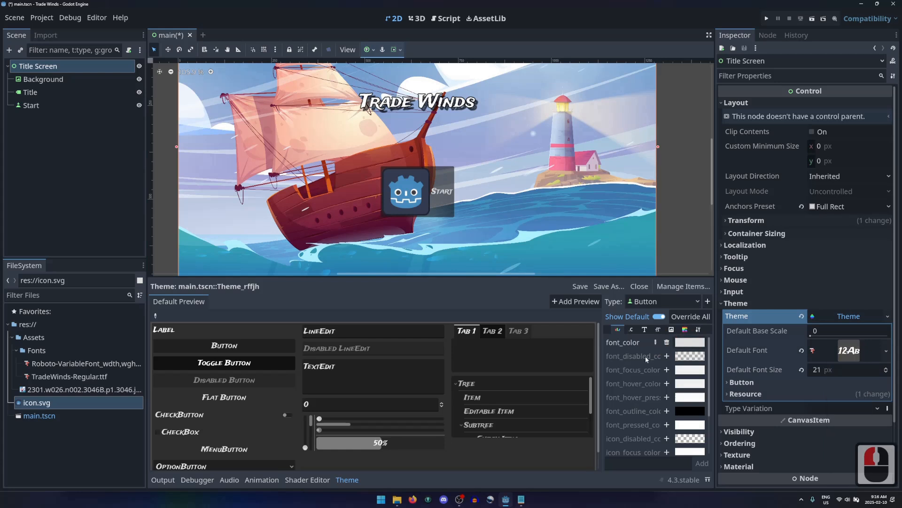
Step: Add overrides for the Button type's font_disabled_color, font_focus_color and font_hover_color in the theme
{"action": "left_click", "coordinate": [666, 357]}
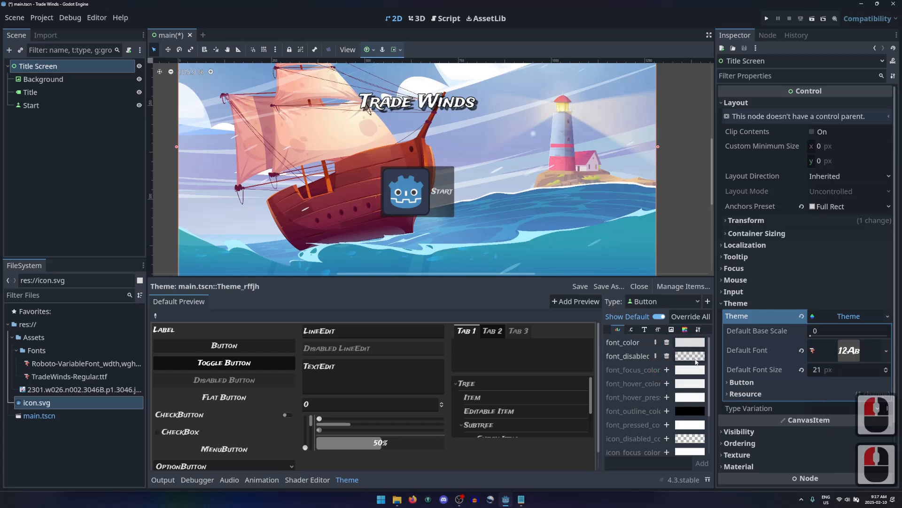
{"action": "left_click", "coordinate": [667, 370]}
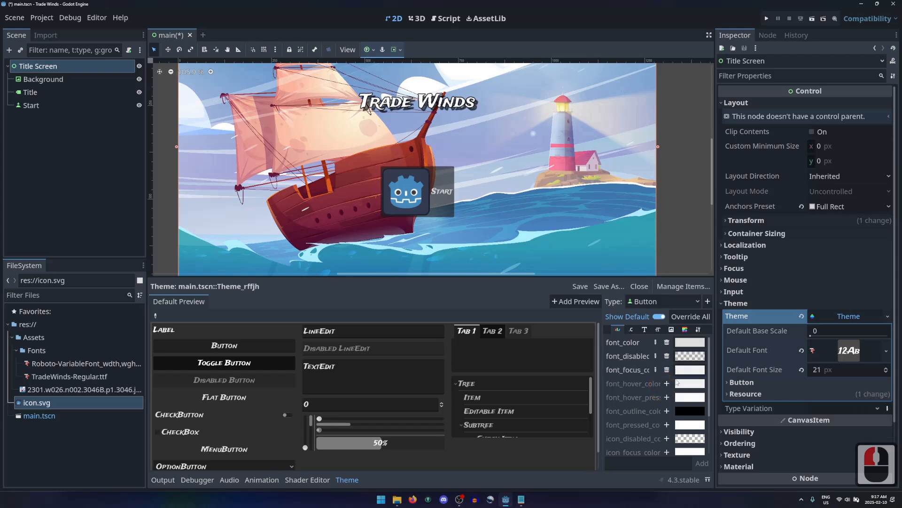
{"action": "left_click", "coordinate": [667, 384]}
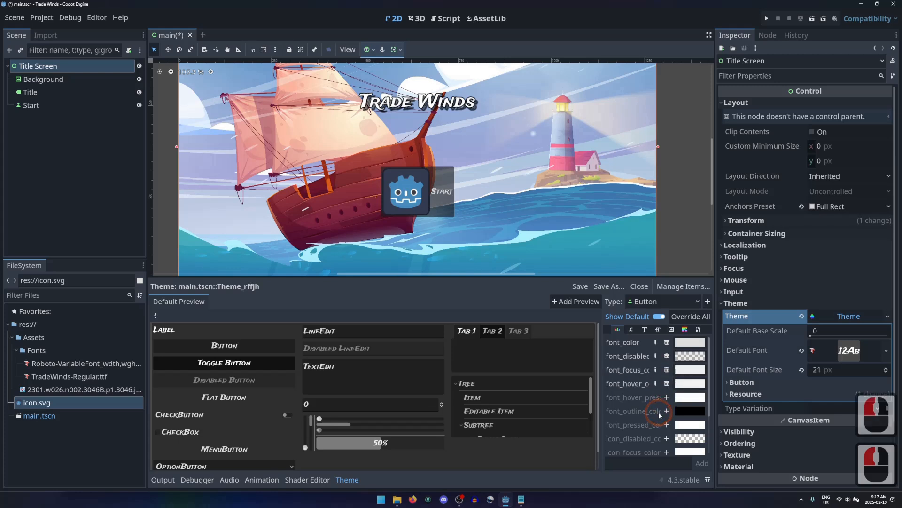
Step: Override the Button type's font_hover_pressed_color and set it to RGB 128, 128, 128
{"action": "left_click", "coordinate": [666, 398]}
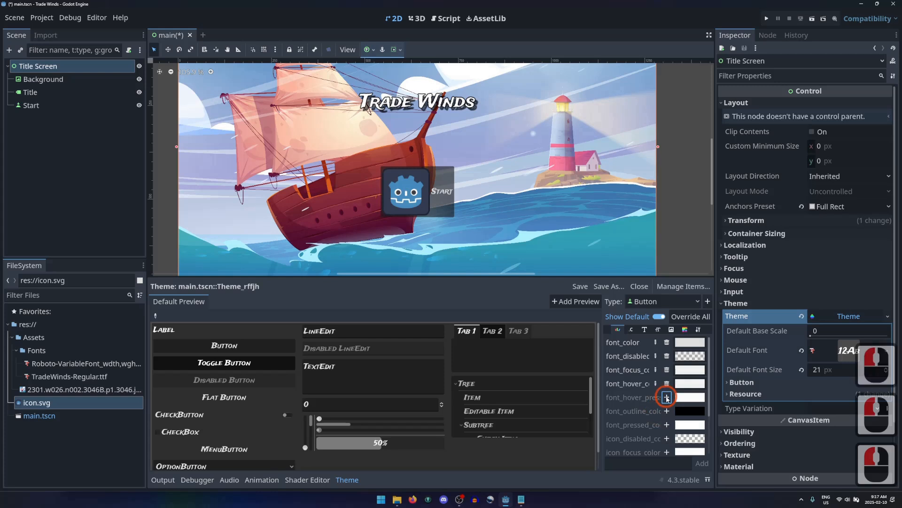
{"action": "left_click", "coordinate": [691, 396]}
{"action": "double_click", "coordinate": [726, 290]}
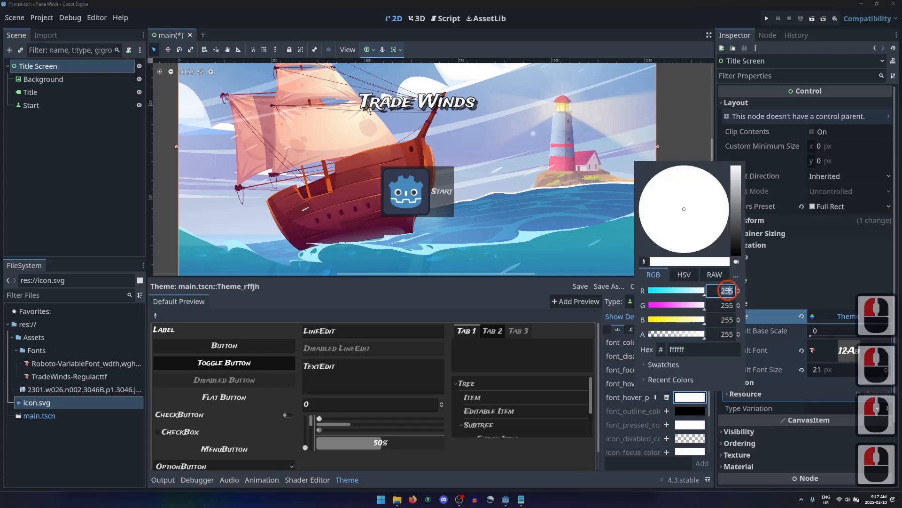
{"action": "type", "text": "128"}
{"action": "key", "text": "Tab"}
{"action": "type", "text": "128"}
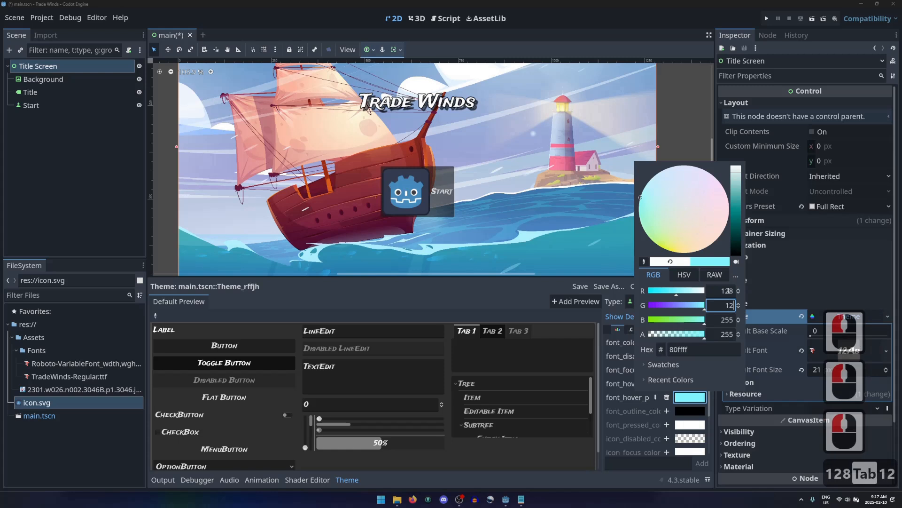
{"action": "key", "text": "Tab"}
{"action": "type", "text": "128"}
{"action": "key", "text": "Return"}
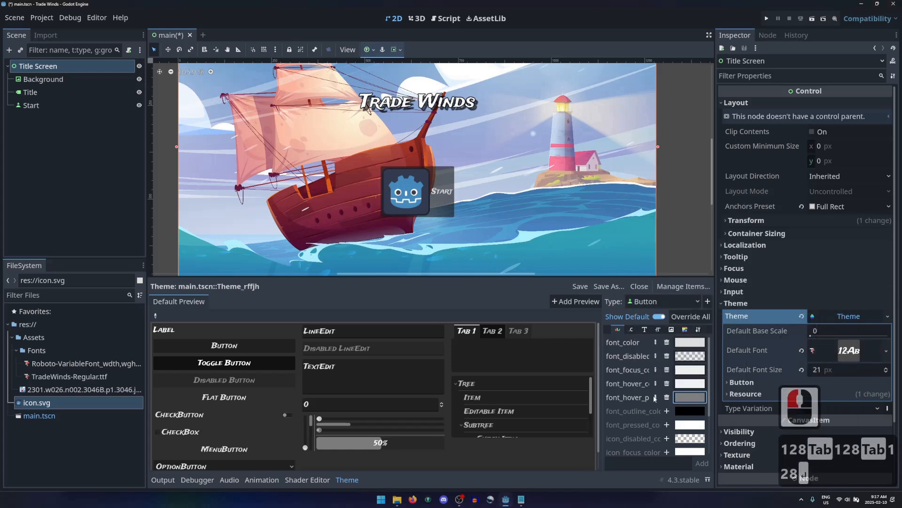
Step: Override font_outline_color and font_pressed_color for the Button type, setting the pressed color to RGB 128, 128, 128
{"action": "left_click", "coordinate": [666, 411]}
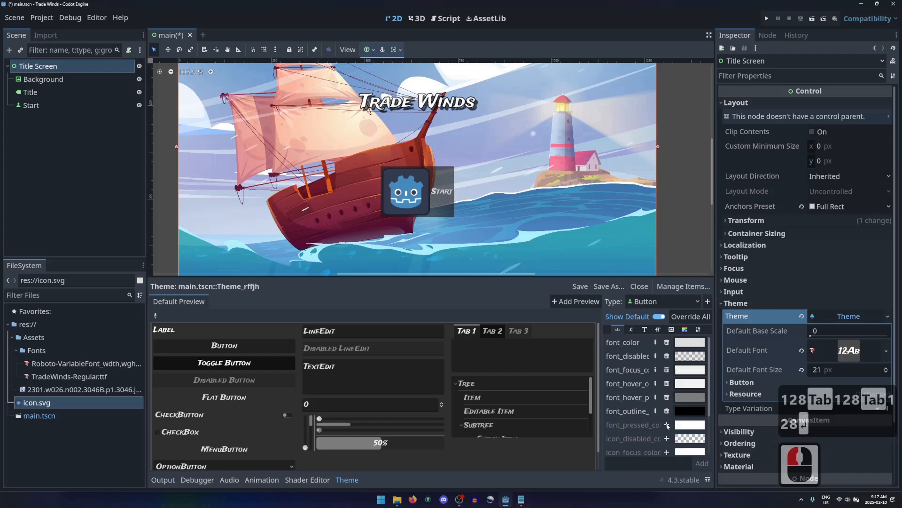
{"action": "left_click", "coordinate": [693, 426]}
{"action": "left_click", "coordinate": [724, 318]}
{"action": "type", "text": "128"}
{"action": "key", "text": "Tab"}
{"action": "type", "text": "128"}
{"action": "key", "text": "Tab"}
{"action": "type", "text": "128"}
{"action": "key", "text": "Return"}
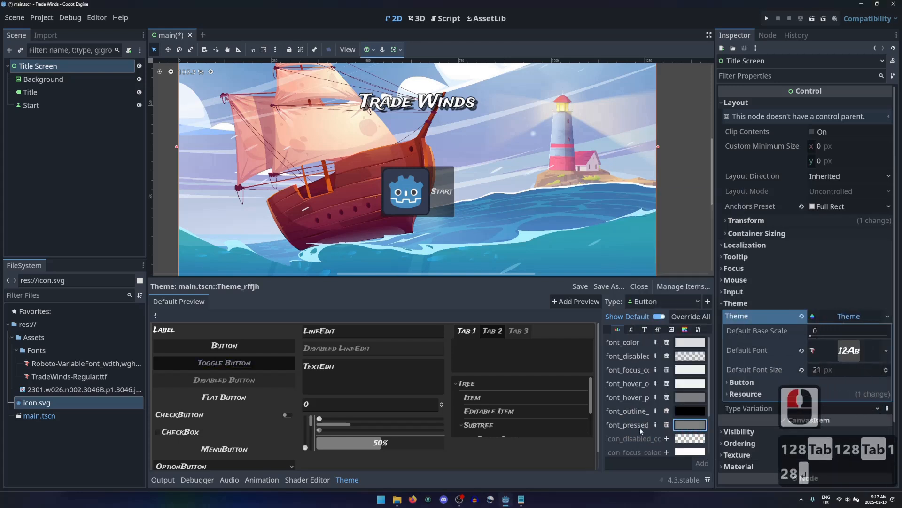
Step: Add overrides for all of the Button type's remaining icon colors, from icon_disabled_color to icon_pressed_color
{"action": "scroll", "coordinate": [639, 427], "scroll_direction": "down", "scroll_amount": 4}
{"action": "left_click", "coordinate": [667, 407]}
{"action": "left_click", "coordinate": [667, 422]}
{"action": "left_click", "coordinate": [668, 435]}
{"action": "left_click", "coordinate": [667, 448]}
Step: Set the Button type's icon_pressed_color to RGB 128, 128, 128
{"action": "left_click", "coordinate": [689, 449]}
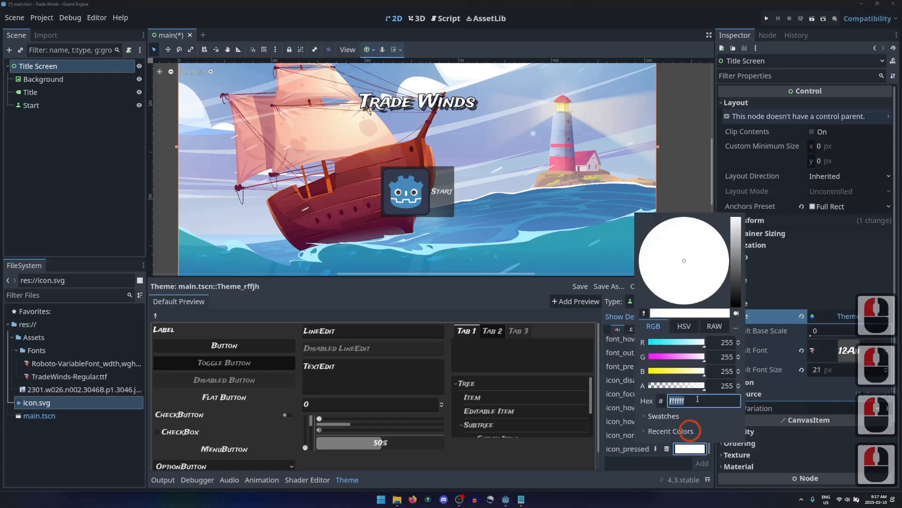
{"action": "left_click", "coordinate": [725, 345]}
{"action": "type", "text": "1281"}
{"action": "key", "text": "BackSpace"}
{"action": "key", "text": "Tab"}
{"action": "type", "text": "128"}
{"action": "key", "text": "Tab"}
{"action": "type", "text": "128"}
{"action": "key", "text": "Return"}
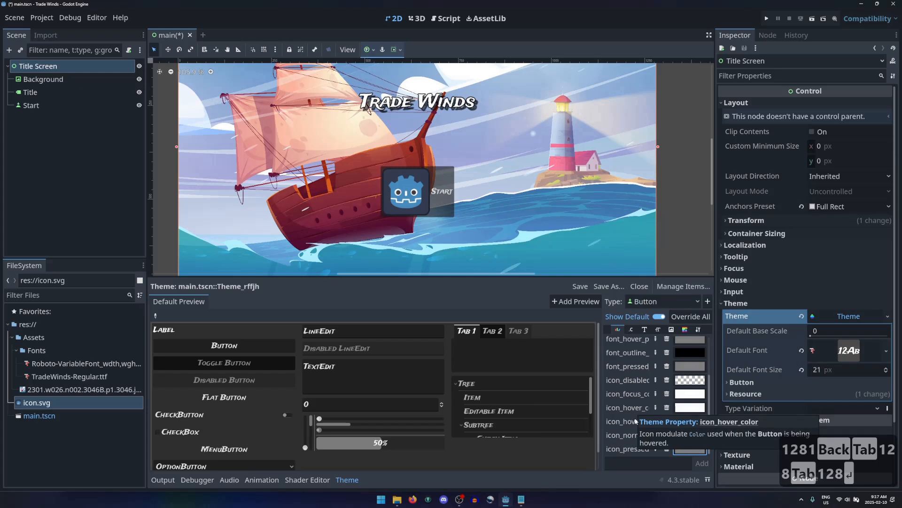
Step: Set the Button type's icon_hover_pressed_color to RGB 128, 128, 128
{"action": "left_click", "coordinate": [689, 421]}
{"action": "left_click", "coordinate": [723, 317]}
{"action": "type", "text": "128"}
{"action": "key", "text": "Tab"}
{"action": "type", "text": "128"}
{"action": "key", "text": "Tab"}
{"action": "type", "text": "128"}
{"action": "key", "text": "Return"}
Step: Widen the theme's item list and override the Button type's h_separation constant with a value of 7
{"action": "left_click_drag", "start_coordinate": [602, 389], "coordinate": [534, 389]}
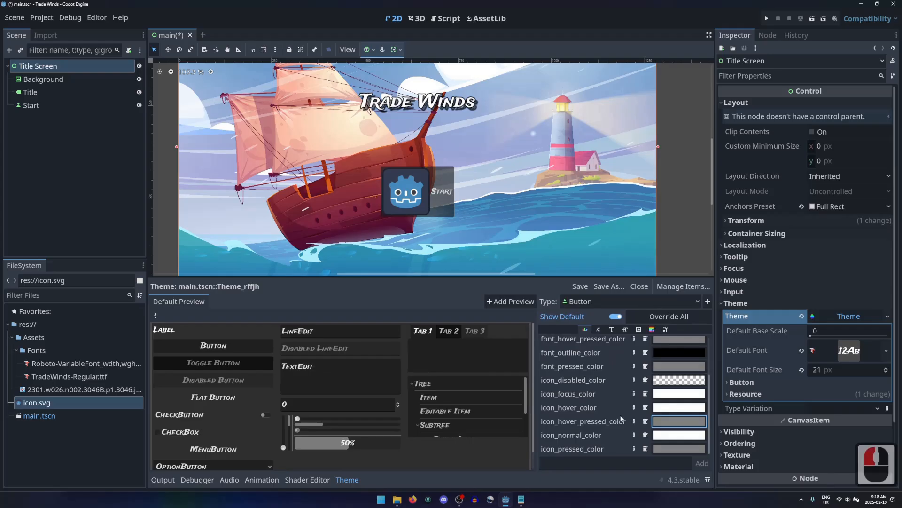
{"action": "left_click", "coordinate": [599, 330]}
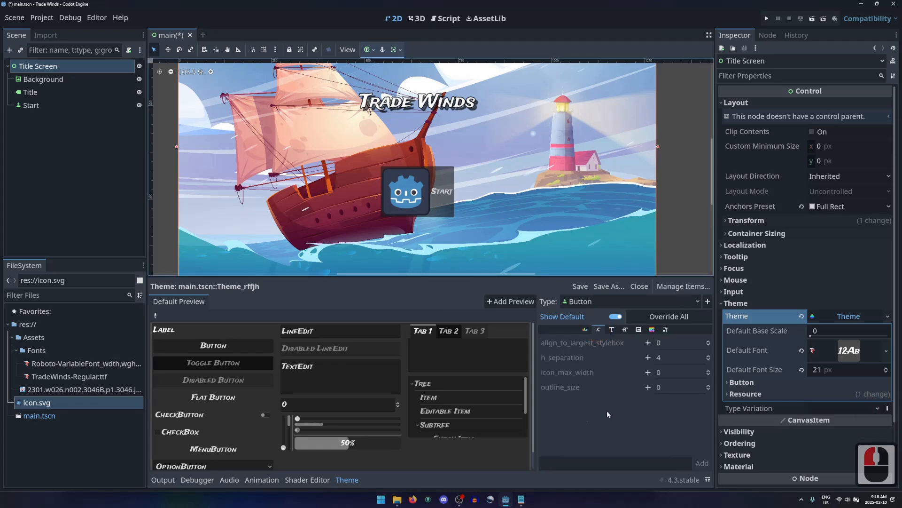
{"action": "left_click", "coordinate": [648, 358]}
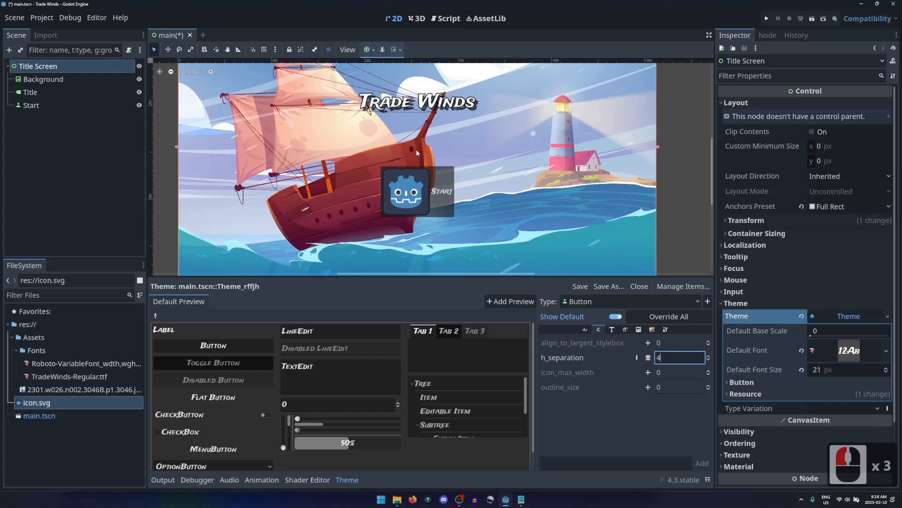
{"action": "left_click", "coordinate": [709, 355]}
{"action": "left_click", "coordinate": [709, 355]}
{"action": "left_click", "coordinate": [709, 355]}
Step: Override the Button type's icon_max_width constant and set it to 28
{"action": "left_click", "coordinate": [648, 372]}
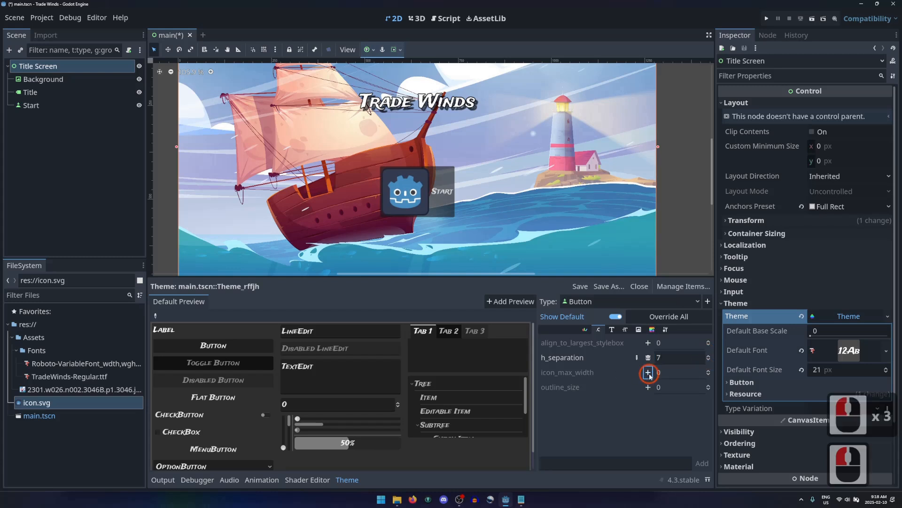
{"action": "left_click", "coordinate": [600, 412]}
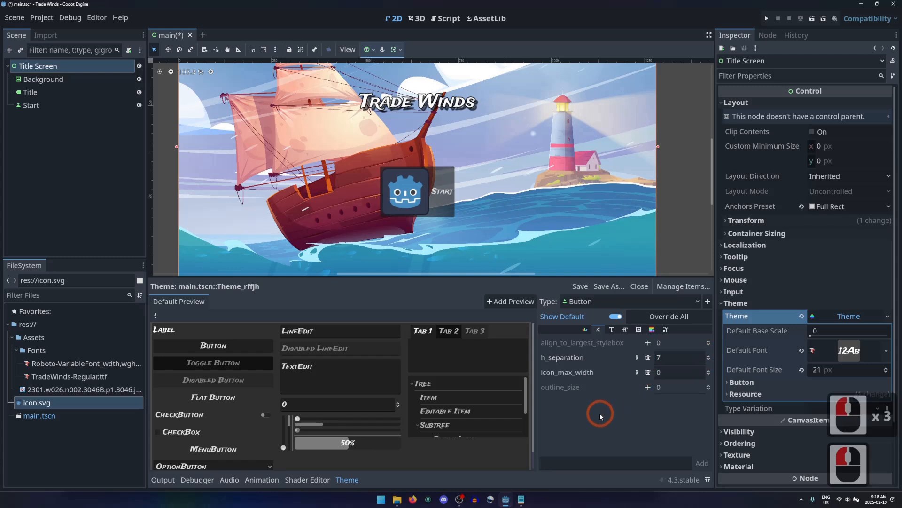
{"action": "double_click", "coordinate": [665, 372]}
{"action": "type", "text": "28"}
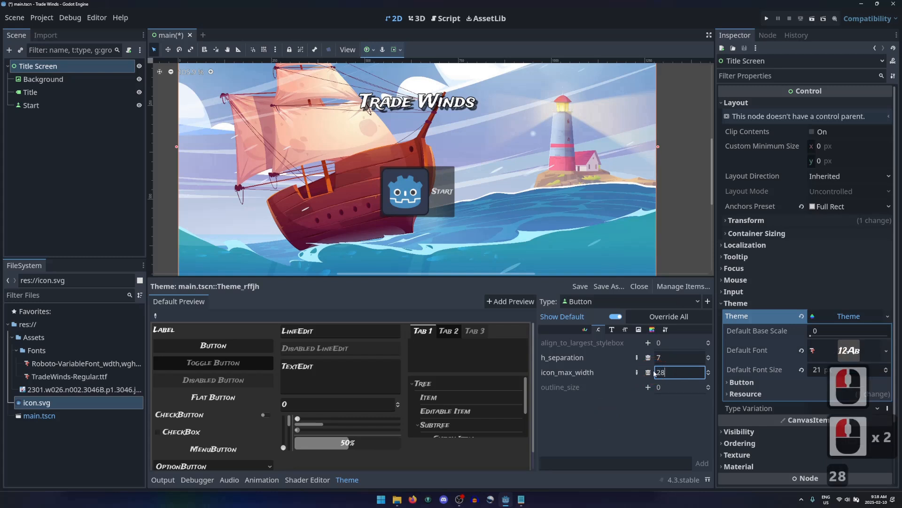
{"action": "key", "text": "Return"}
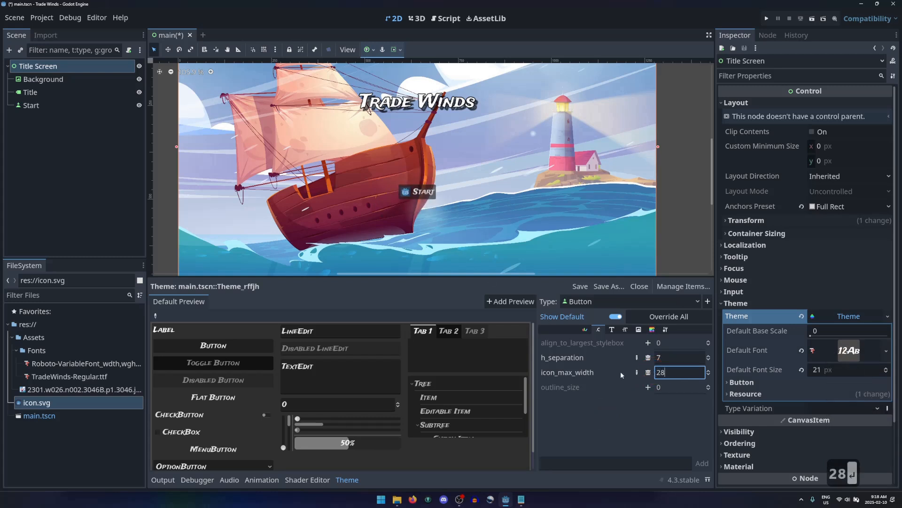
Step: Override the Button type's outline_size constant and set it to 7
{"action": "left_click", "coordinate": [648, 387]}
{"action": "left_click", "coordinate": [656, 387]}
{"action": "type", "text": "7"}
{"action": "key", "text": "Return"}
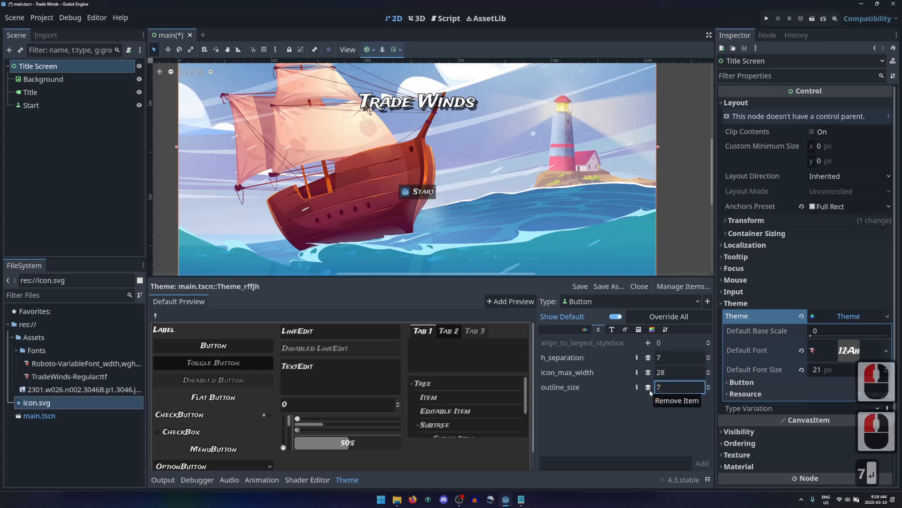
{"action": "left_click", "coordinate": [602, 423]}
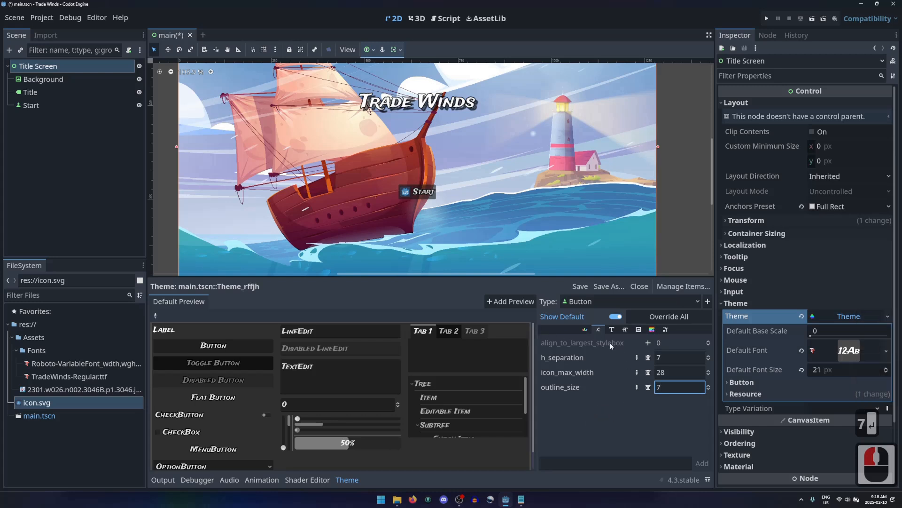
Step: Override the Button type's align_to_largest_stylebox constant and set it to 1
{"action": "left_click", "coordinate": [648, 344]}
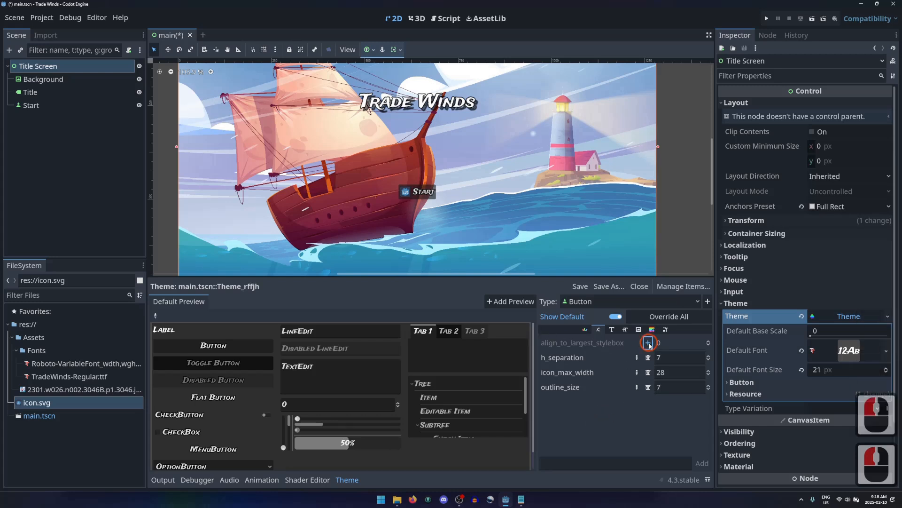
{"action": "left_click", "coordinate": [710, 344]}
{"action": "left_click", "coordinate": [659, 341]}
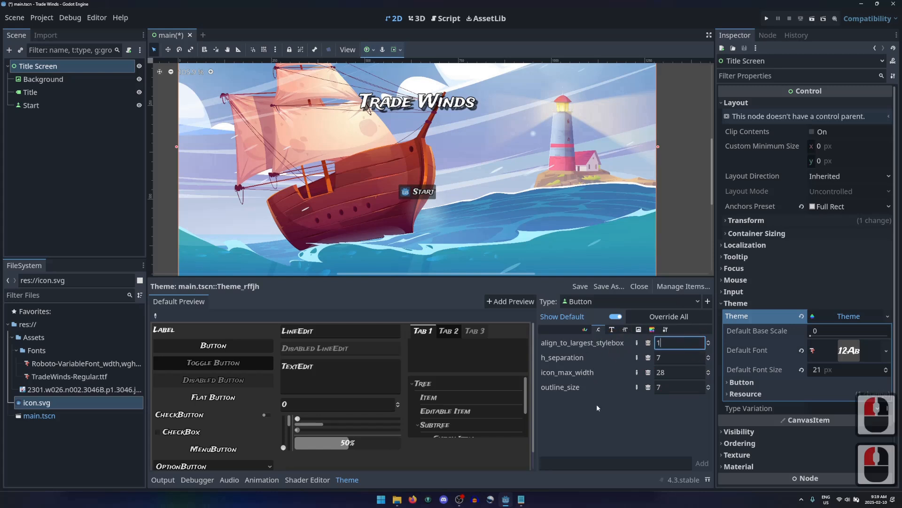
Step: Check the Button type's font item, then override its font_size and set it to 28
{"action": "left_click", "coordinate": [610, 329]}
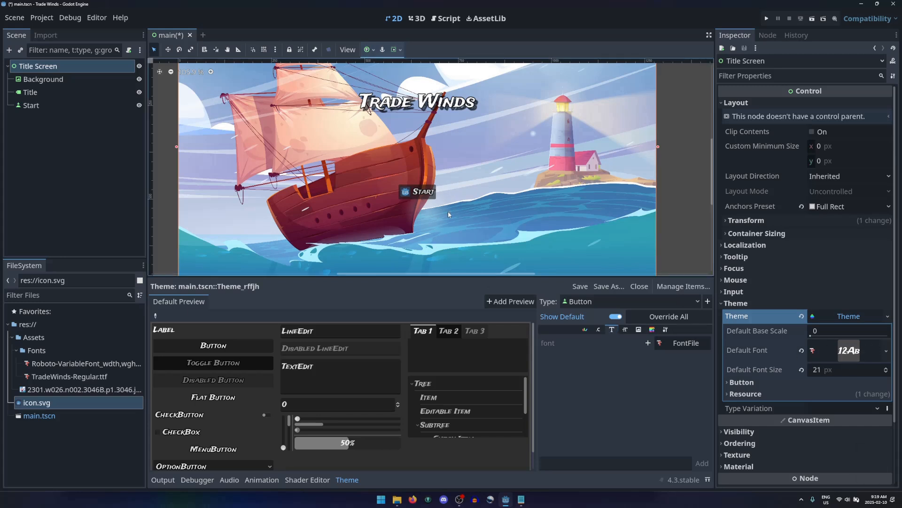
{"action": "left_click", "coordinate": [625, 329]}
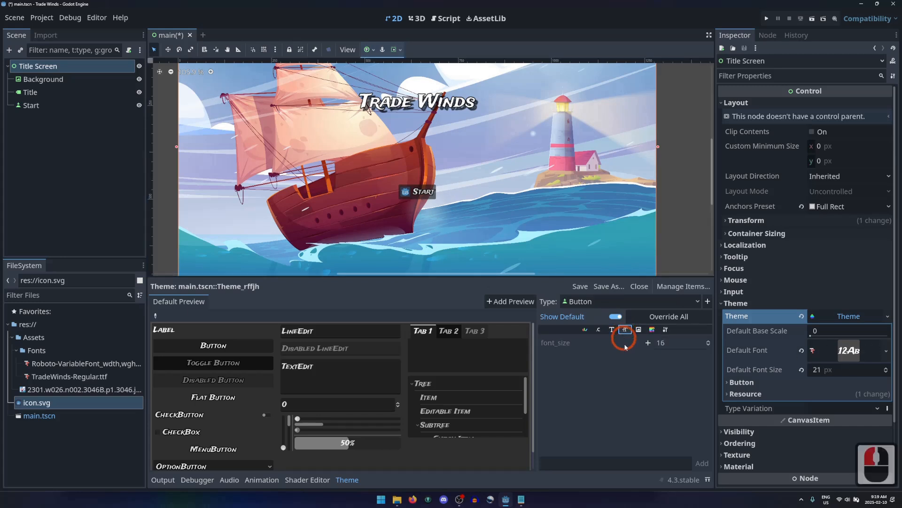
{"action": "left_click", "coordinate": [648, 343]}
{"action": "left_click", "coordinate": [660, 342]}
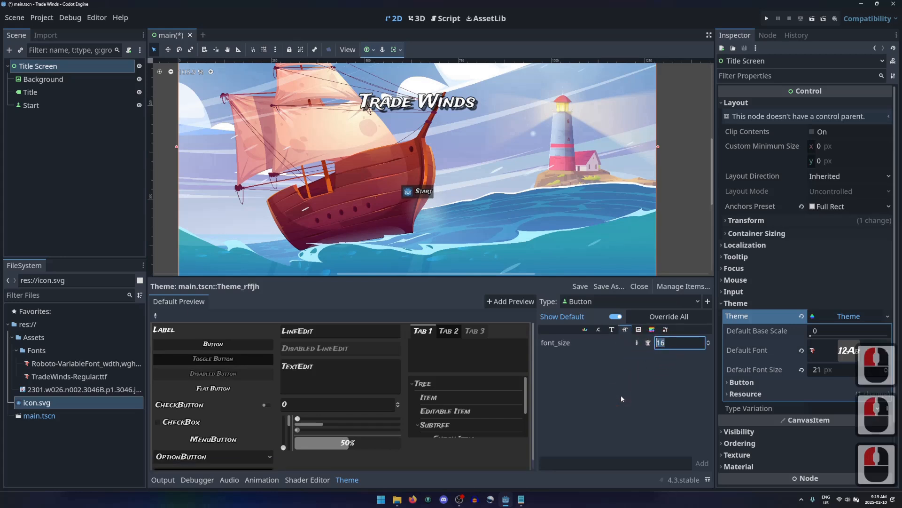
{"action": "type", "text": "28"}
{"action": "key", "text": "Return"}
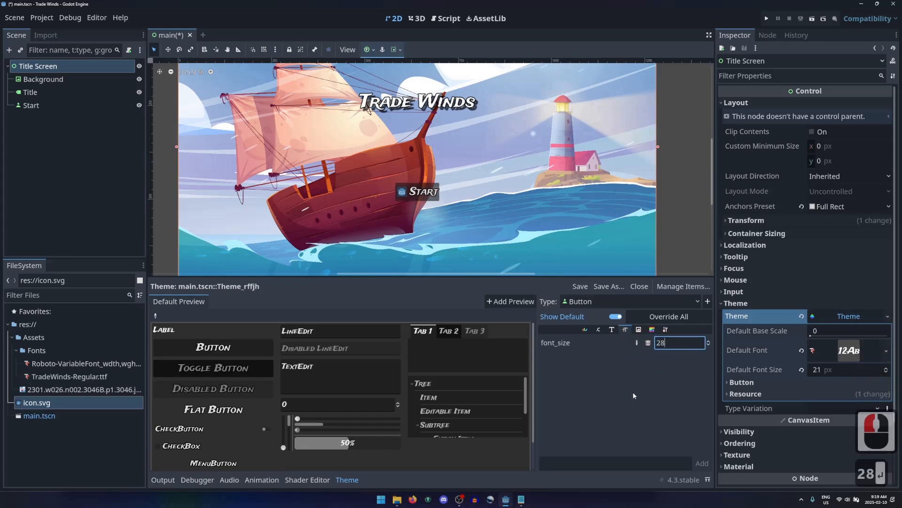
Step: Override the Button type's icon in the theme and assign icon.svg to it
{"action": "left_click", "coordinate": [638, 330]}
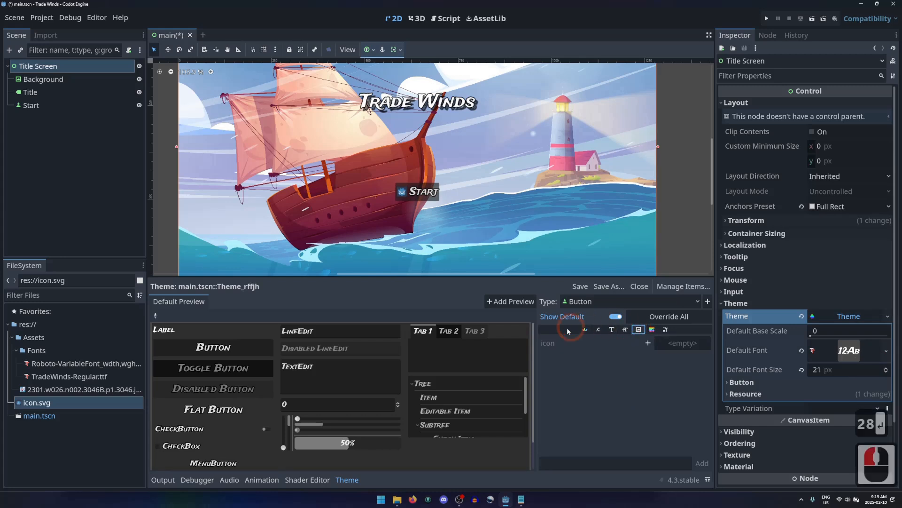
{"action": "left_click", "coordinate": [648, 344]}
{"action": "left_click", "coordinate": [620, 393]}
{"action": "left_click_drag", "start_coordinate": [72, 406], "coordinate": [679, 345]}
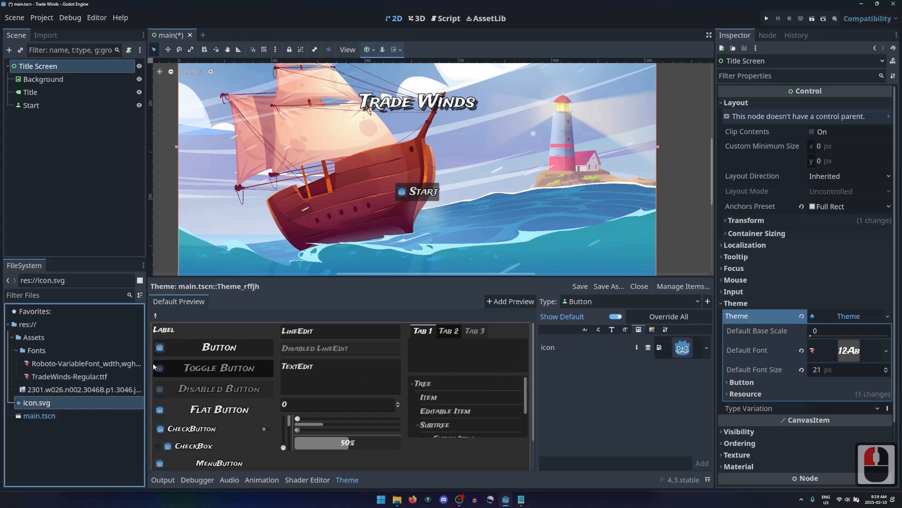
Step: Clear the Start button's own Icon property and assign icon.svg to it again
{"action": "left_click", "coordinate": [46, 106]}
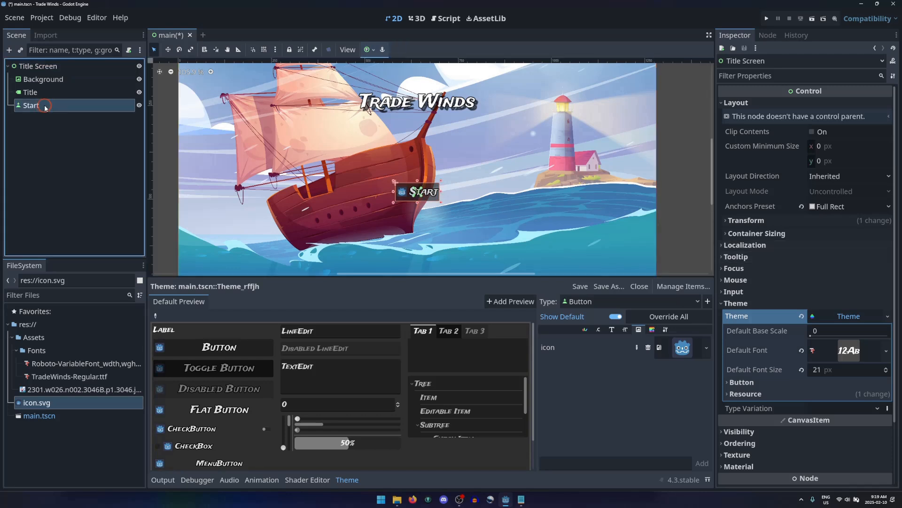
{"action": "scroll", "coordinate": [782, 182], "scroll_direction": "up", "scroll_amount": 13}
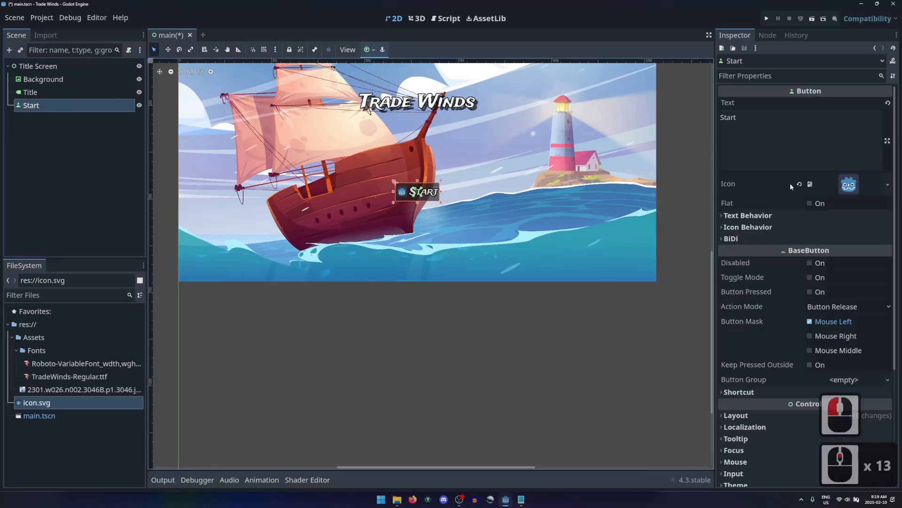
{"action": "left_click", "coordinate": [800, 185]}
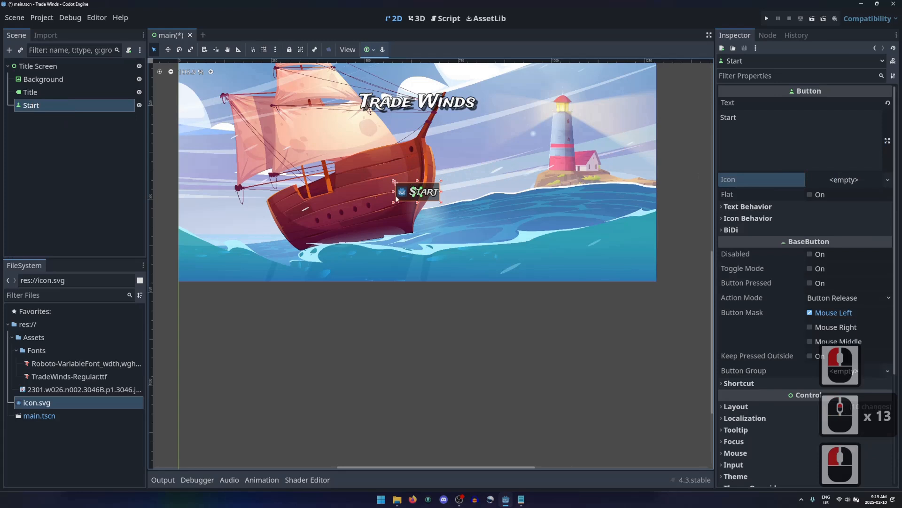
{"action": "left_click_drag", "start_coordinate": [38, 402], "coordinate": [855, 184]}
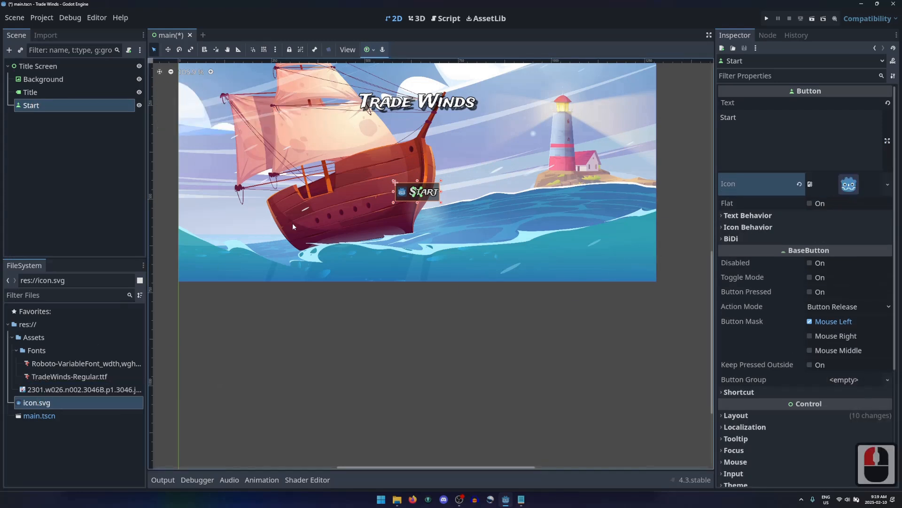
Step: Remove the icon override from the Button type in the Title Screen's theme
{"action": "left_click", "coordinate": [42, 66]}
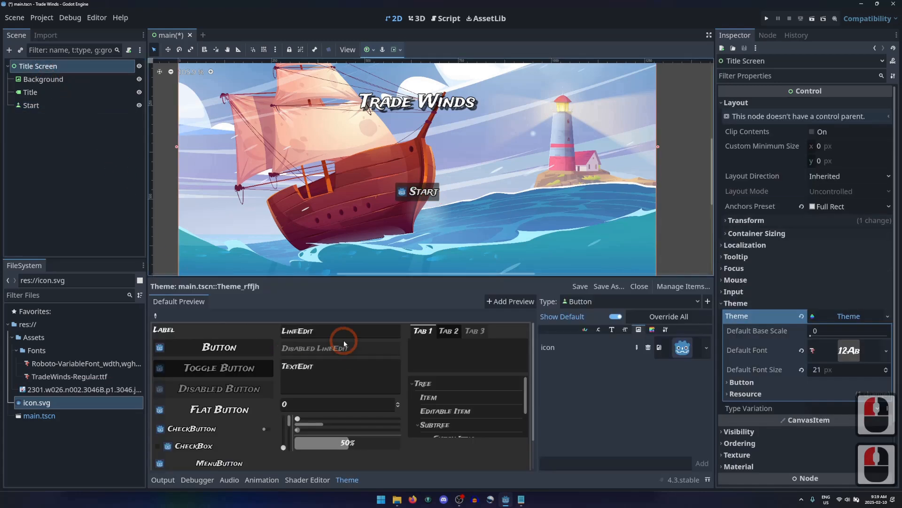
{"action": "left_click", "coordinate": [649, 348]}
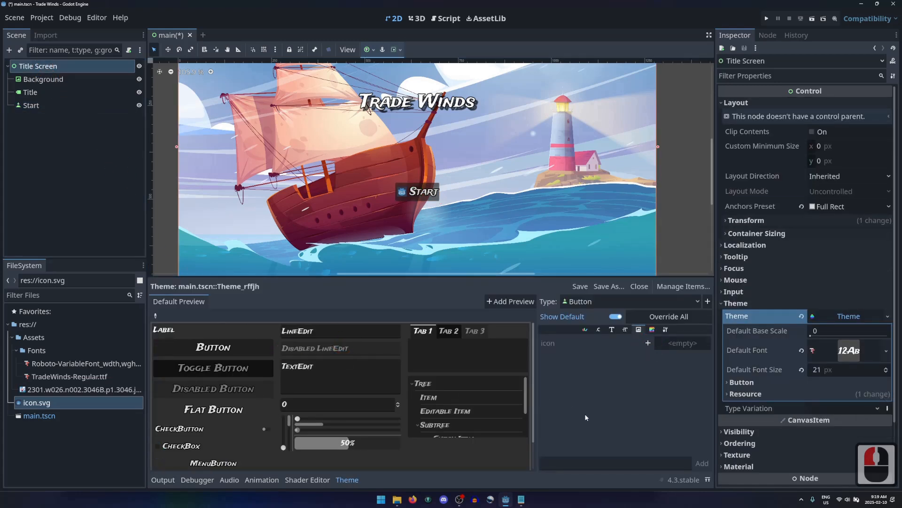
Step: Override the Button type's normal style box in the theme with a new StyleBoxTexture and open it for editing
{"action": "left_click", "coordinate": [653, 329]}
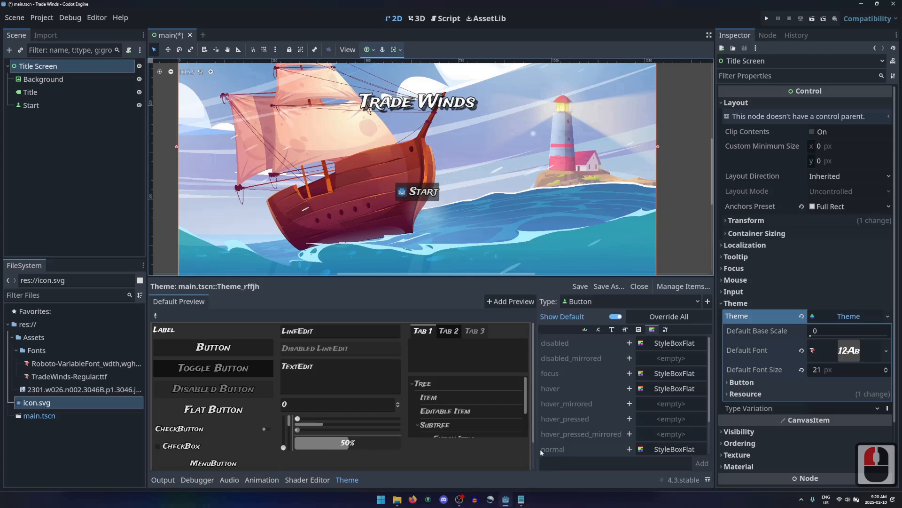
{"action": "left_click", "coordinate": [629, 449]}
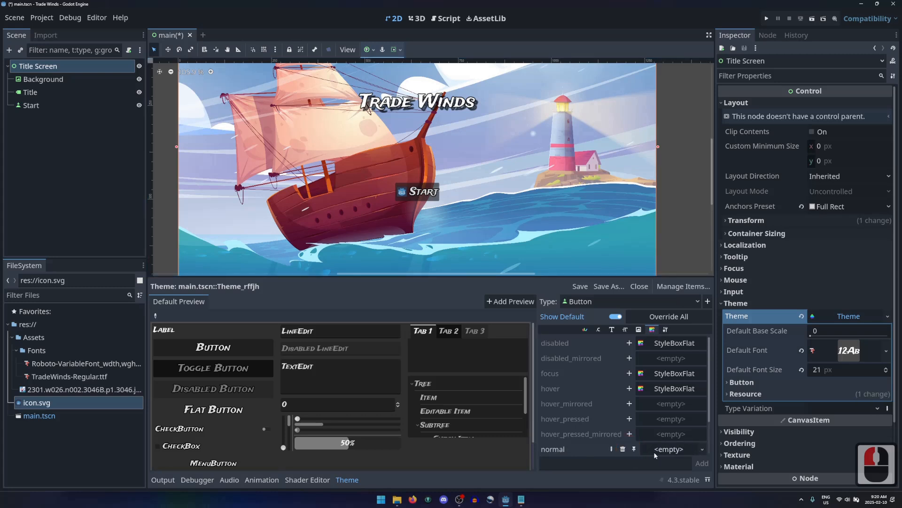
{"action": "left_click", "coordinate": [699, 448]}
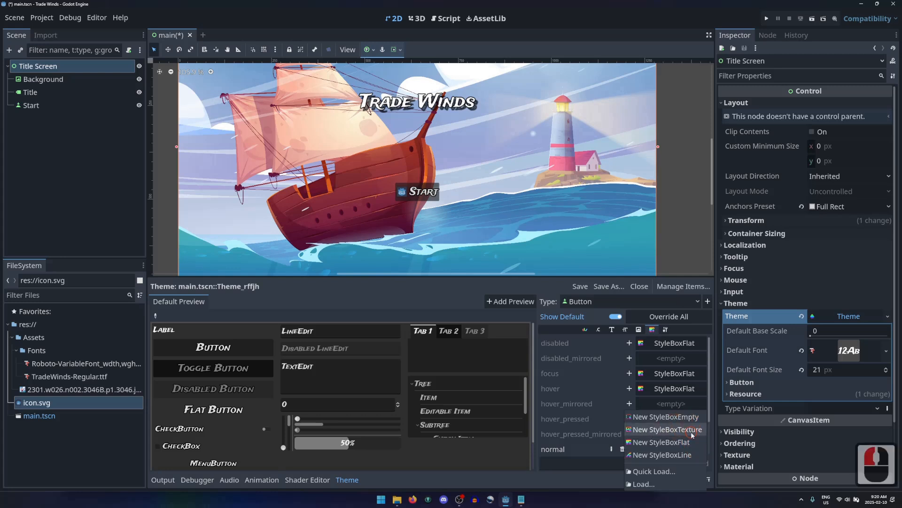
{"action": "left_click", "coordinate": [692, 430]}
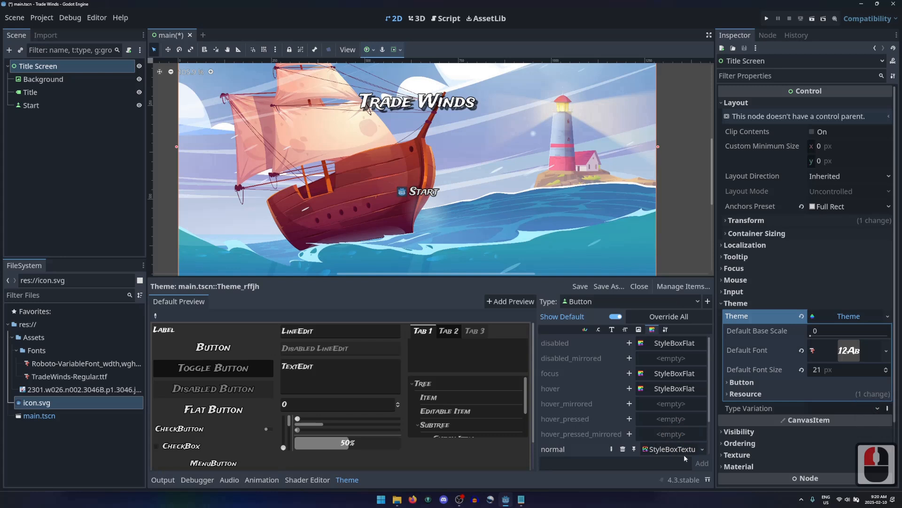
{"action": "left_click", "coordinate": [677, 449]}
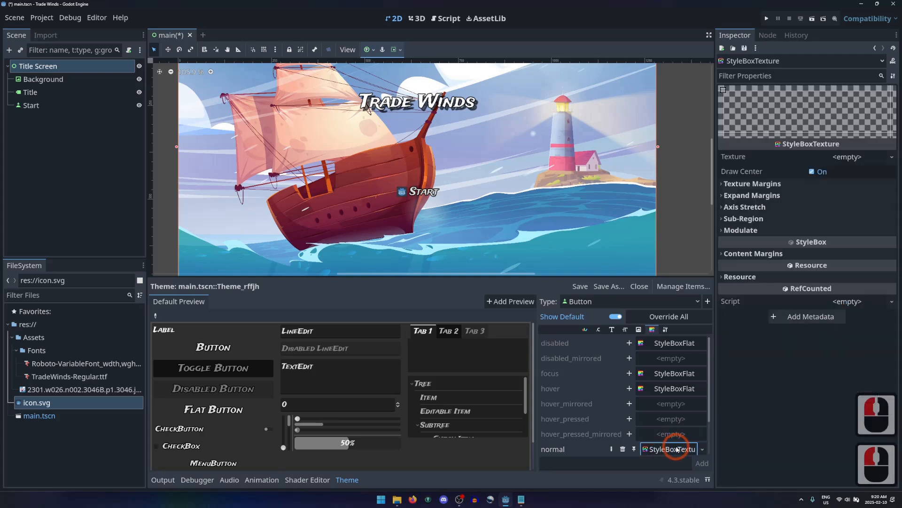
Step: Import the disabled, hover, normal and pressed images from the Button Styles folder in File Explorer into the project's Assets folder
{"action": "left_click", "coordinate": [38, 337]}
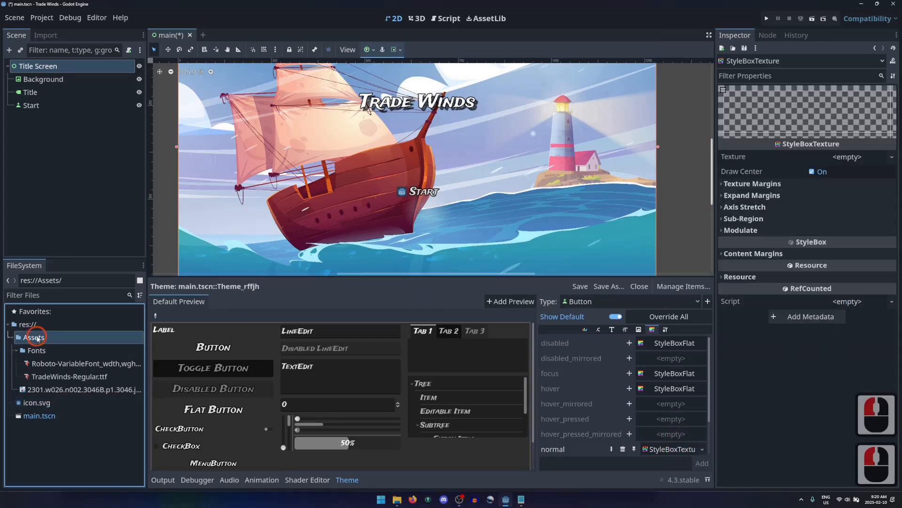
{"action": "left_click", "coordinate": [397, 500]}
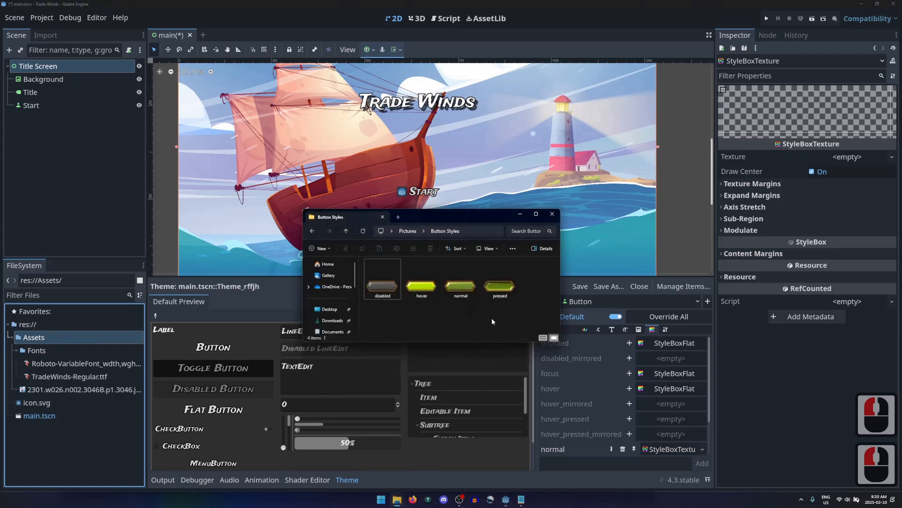
{"action": "left_click_drag", "start_coordinate": [492, 319], "coordinate": [387, 286]}
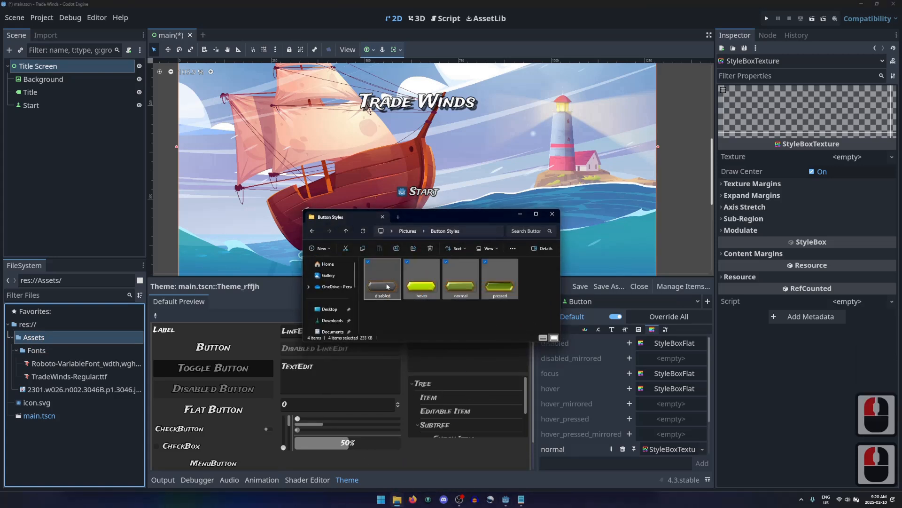
{"action": "left_click_drag", "start_coordinate": [218, 315], "coordinate": [51, 340]}
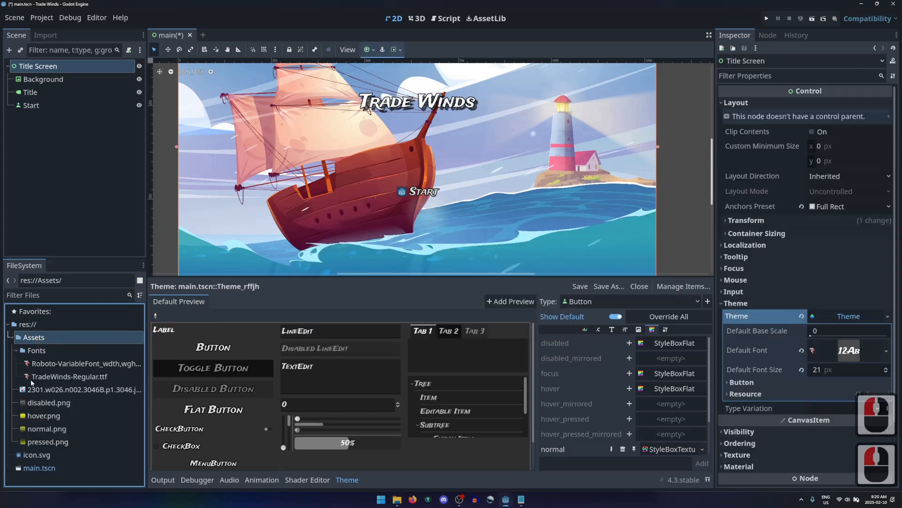
Step: Assign normal.png as the texture of the Button type's normal style box
{"action": "left_click", "coordinate": [138, 431]}
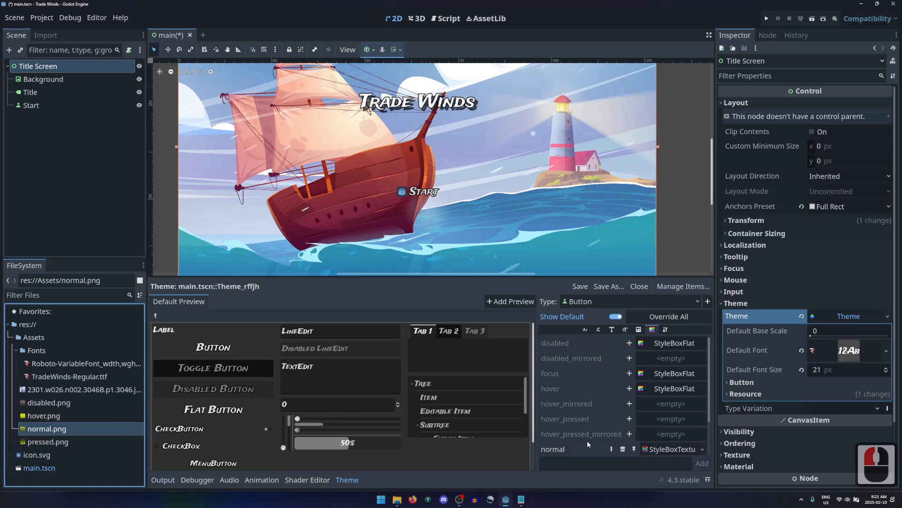
{"action": "left_click", "coordinate": [660, 449]}
{"action": "left_click", "coordinate": [60, 431]}
{"action": "left_click_drag", "start_coordinate": [61, 431], "coordinate": [853, 163]}
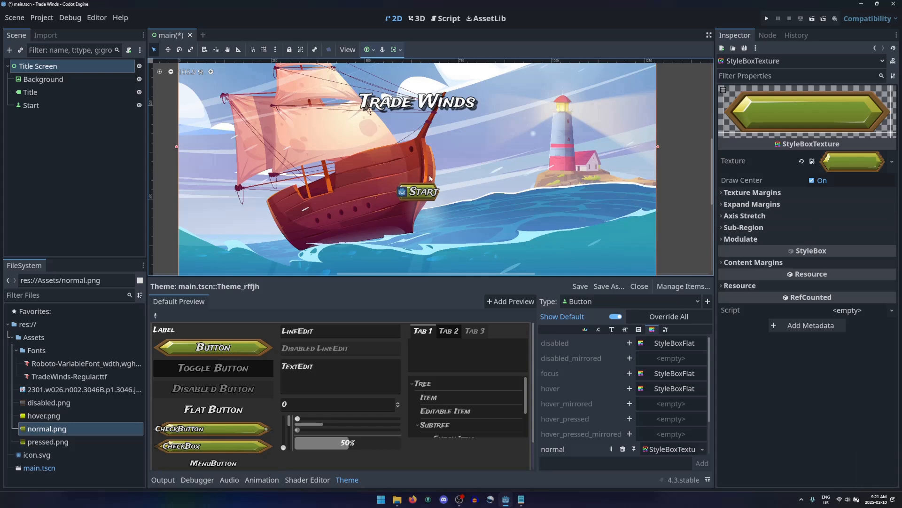
Step: Set the normal style box's content margins to 49 px left and right and 21 px top and bottom
{"action": "left_click", "coordinate": [723, 264]}
{"action": "left_click", "coordinate": [866, 275]}
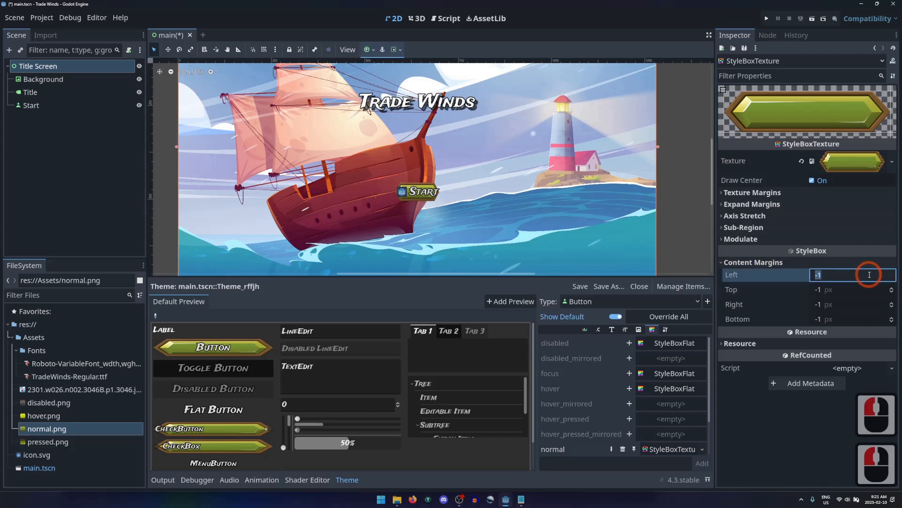
{"action": "type", "text": "49"}
{"action": "key", "text": "Tab"}
{"action": "type", "text": "21"}
{"action": "key", "text": "Tab"}
{"action": "type", "text": "49"}
{"action": "key", "text": "Tab"}
{"action": "type", "text": "21"}
{"action": "key", "text": "Return"}
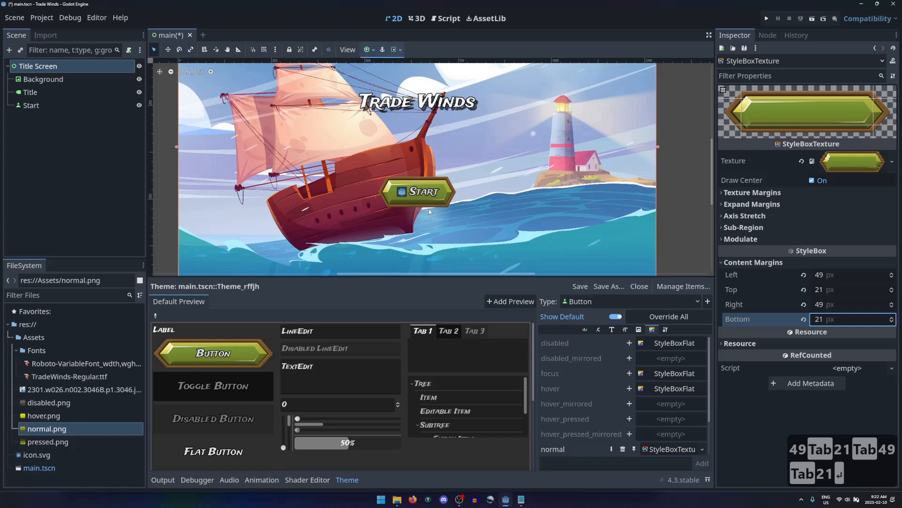
Step: Override the Button type's pressed style box with a new StyleBoxTexture and assign pressed.png as its texture
{"action": "scroll", "coordinate": [555, 432], "scroll_direction": "down", "scroll_amount": 5}
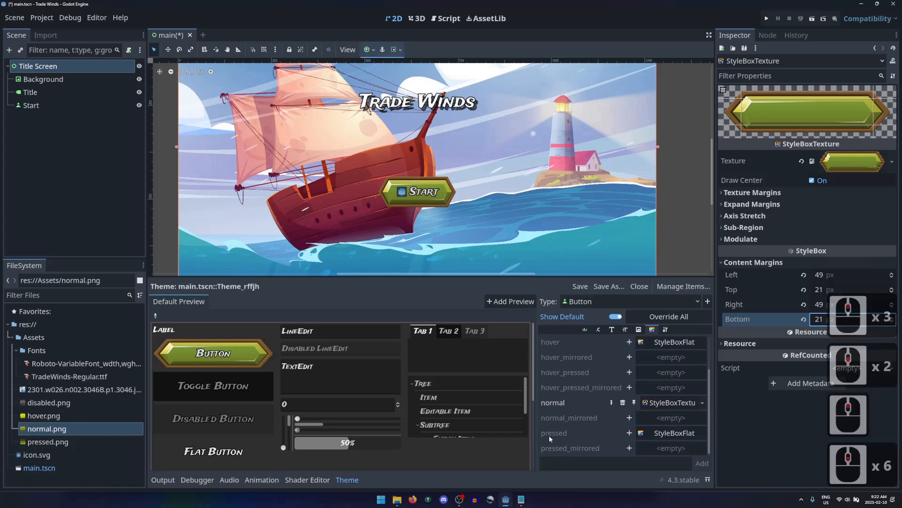
{"action": "left_click", "coordinate": [629, 432]}
{"action": "left_click", "coordinate": [705, 433]}
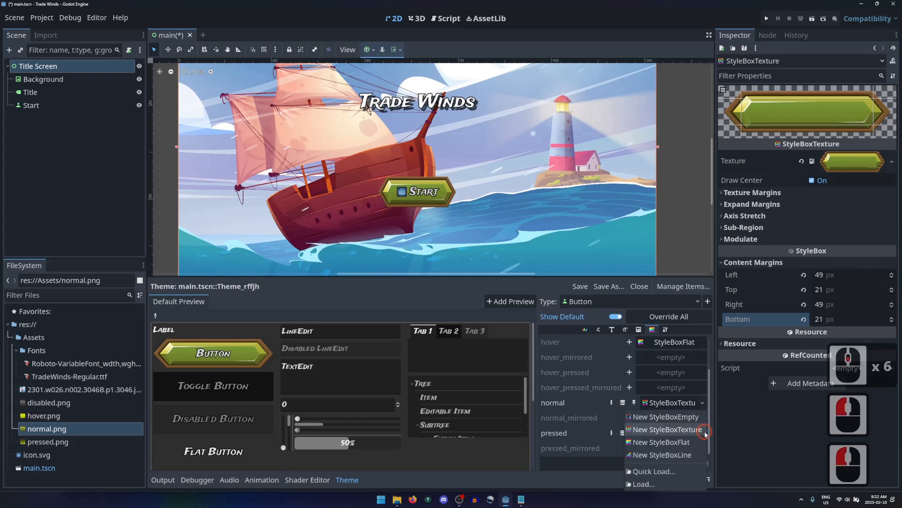
{"action": "left_click", "coordinate": [678, 430]}
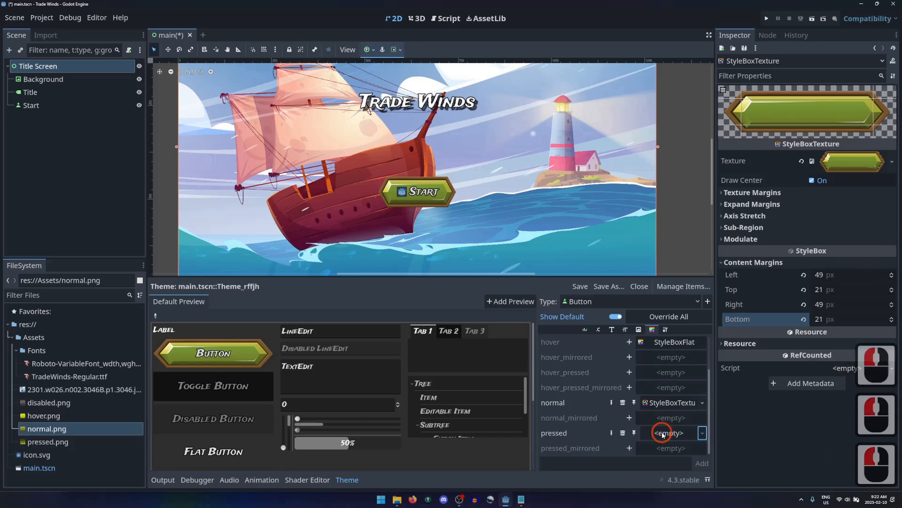
{"action": "left_click", "coordinate": [662, 434]}
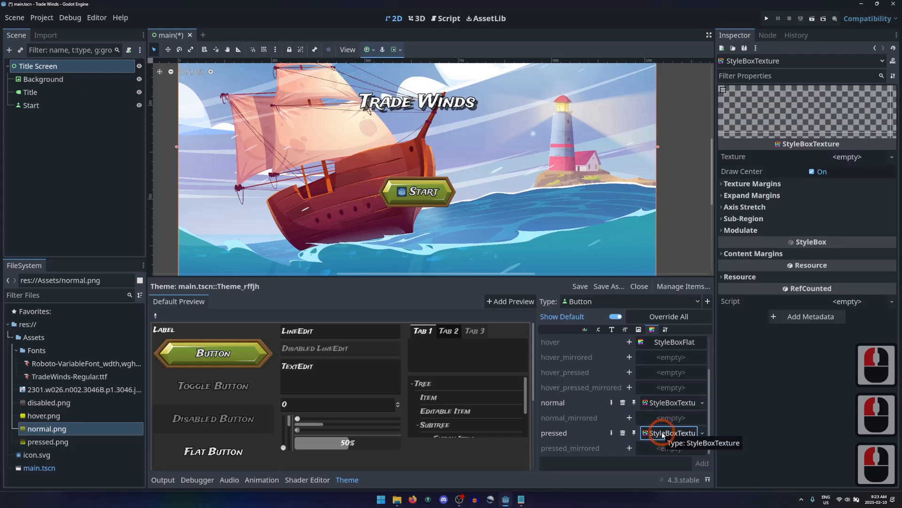
{"action": "left_click_drag", "start_coordinate": [56, 446], "coordinate": [834, 161]}
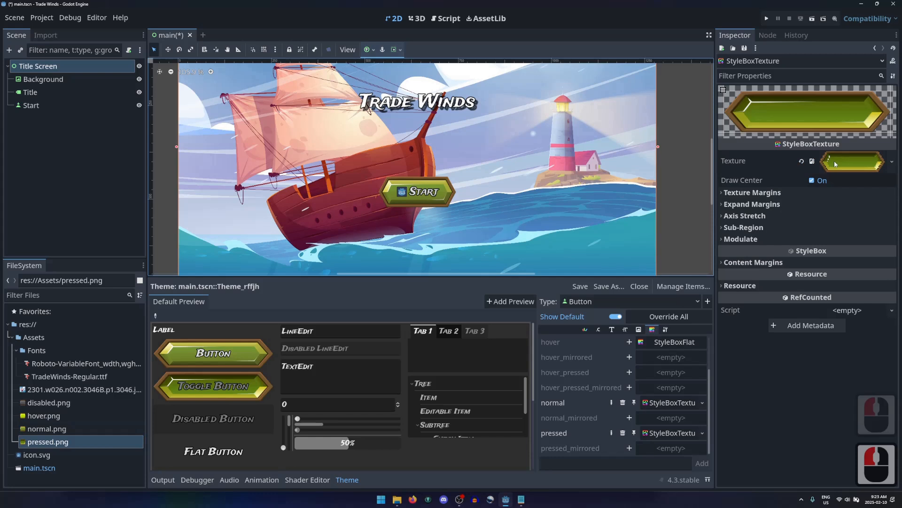
Step: Set the pressed style box's content margins to 49 px left and right and 21 px top and bottom
{"action": "left_click", "coordinate": [748, 262]}
{"action": "double_click", "coordinate": [841, 274]}
{"action": "type", "text": "4"}
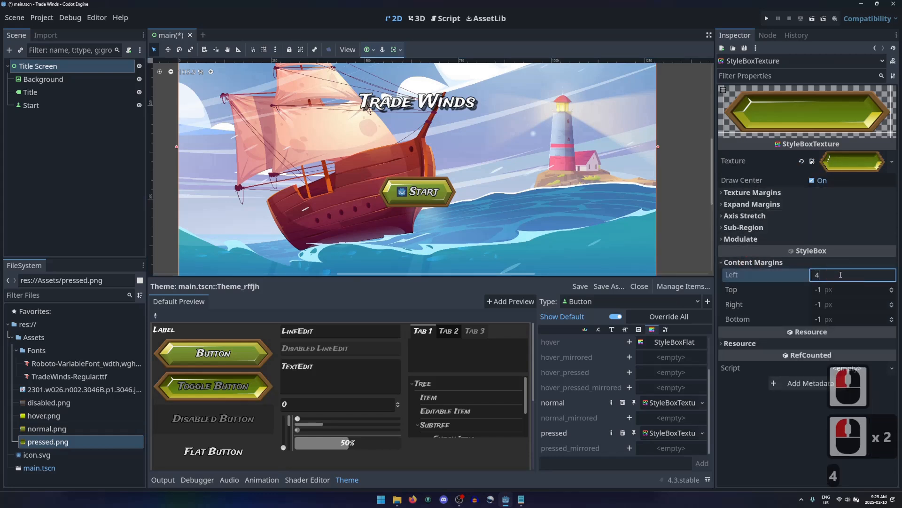
{"action": "type", "text": "9"}
{"action": "key", "text": "Tab"}
{"action": "type", "text": "21"}
{"action": "key", "text": "Tab"}
{"action": "type", "text": "49"}
{"action": "key", "text": "Tab"}
{"action": "type", "text": "21"}
{"action": "key", "text": "Return"}
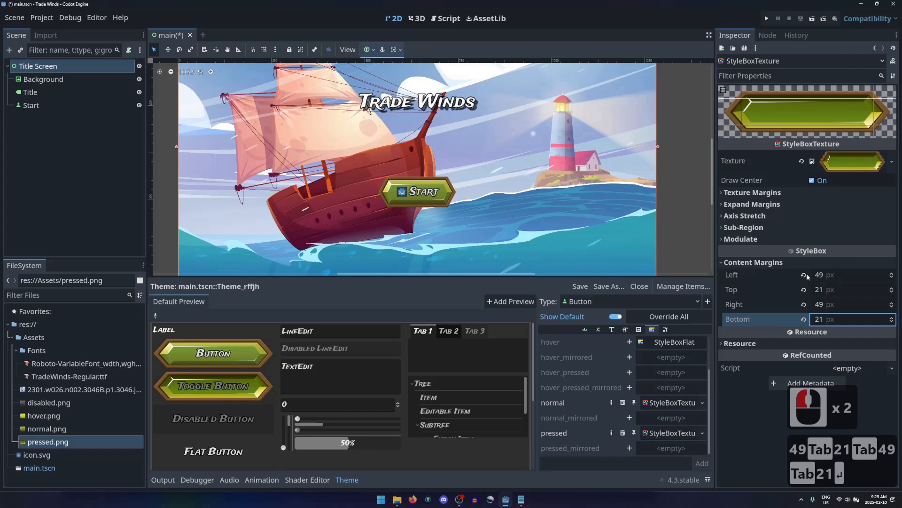
Step: Override the Button type's disabled style box with a new StyleBoxTexture and assign disabled.png as its texture
{"action": "scroll", "coordinate": [586, 409], "scroll_direction": "up", "scroll_amount": 6}
{"action": "left_click", "coordinate": [630, 343]}
{"action": "left_click", "coordinate": [702, 343]}
{"action": "left_click", "coordinate": [684, 371]}
{"action": "left_click", "coordinate": [672, 344]}
{"action": "left_click_drag", "start_coordinate": [48, 403], "coordinate": [846, 157]}
Step: Set the disabled style box's content margins to 49 px left and right and 21 px top and bottom
{"action": "left_click", "coordinate": [748, 262]}
{"action": "double_click", "coordinate": [863, 275]}
{"action": "type", "text": "49"}
{"action": "key", "text": "Tab"}
{"action": "type", "text": "21"}
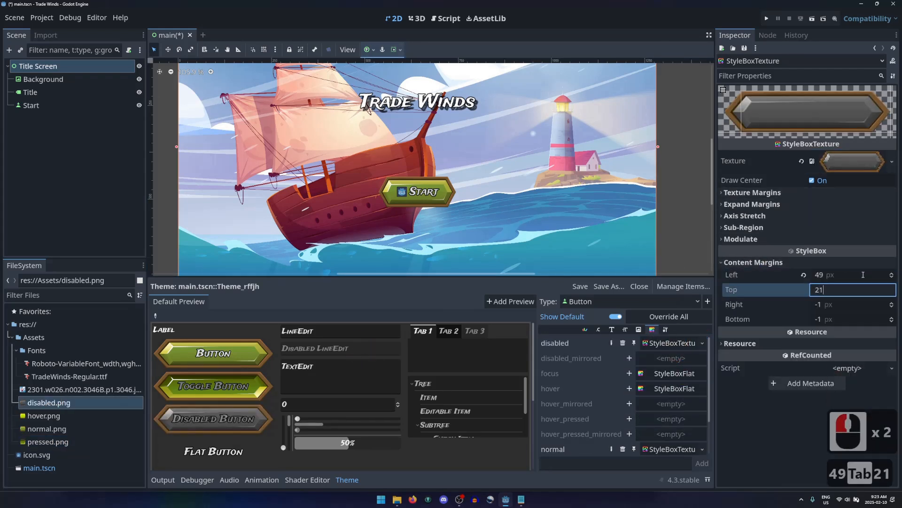
{"action": "key", "text": "Tab"}
{"action": "type", "text": "49"}
{"action": "key", "text": "Tab"}
{"action": "type", "text": "21"}
{"action": "key", "text": "Return"}
Step: Override the Button type's hover style box with a new StyleBoxTexture and assign hover.png as its texture
{"action": "left_click", "coordinate": [630, 388]}
{"action": "left_click", "coordinate": [702, 388]}
{"action": "left_click", "coordinate": [681, 416]}
{"action": "left_click_drag", "start_coordinate": [37, 418], "coordinate": [846, 157]}
Step: Set the hover style box's content margins to 49 px left and right and 21 px top and bottom
{"action": "left_click", "coordinate": [749, 254]}
{"action": "double_click", "coordinate": [820, 274]}
{"action": "type", "text": "49\t21\t49\t21"}
Step: Override the Button type's hover_pressed style box by reusing the pressed style box, and compare the two entries' settings
{"action": "scroll", "coordinate": [548, 372], "scroll_direction": "down", "scroll_amount": 5}
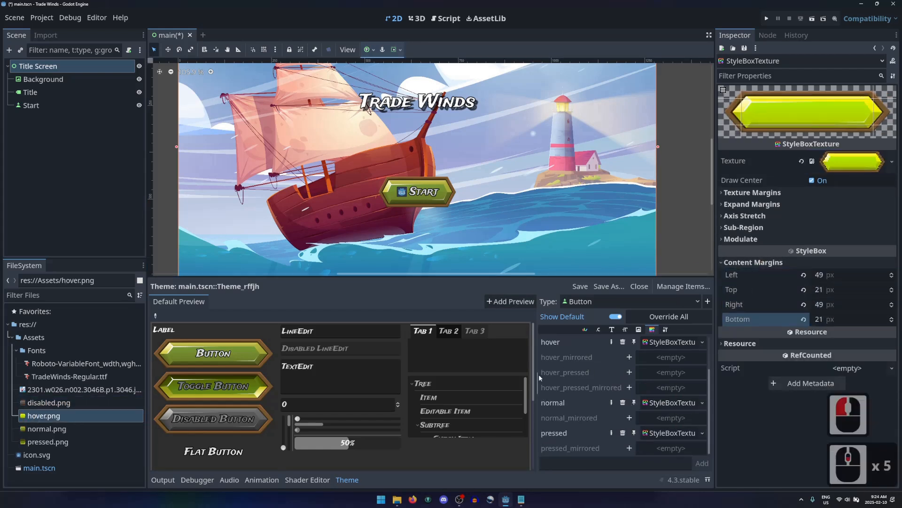
{"action": "left_click", "coordinate": [629, 372]}
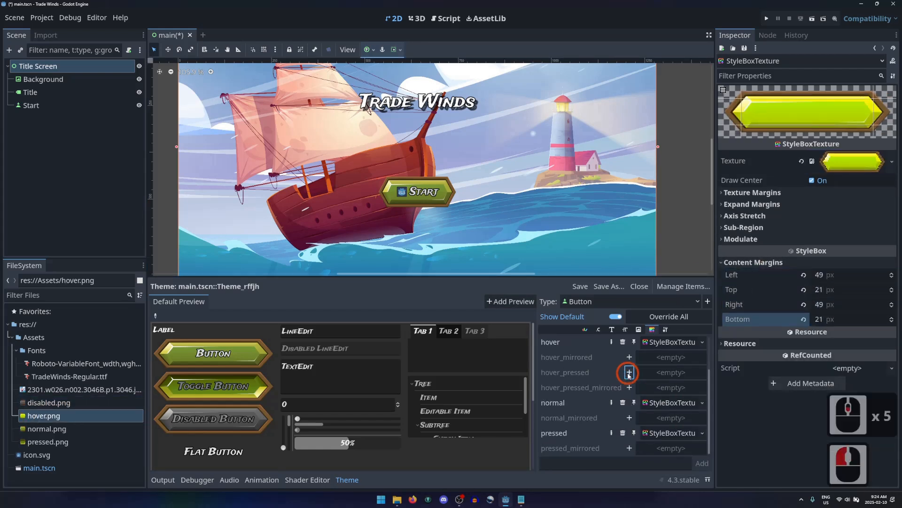
{"action": "left_click_drag", "start_coordinate": [672, 433], "coordinate": [670, 374]}
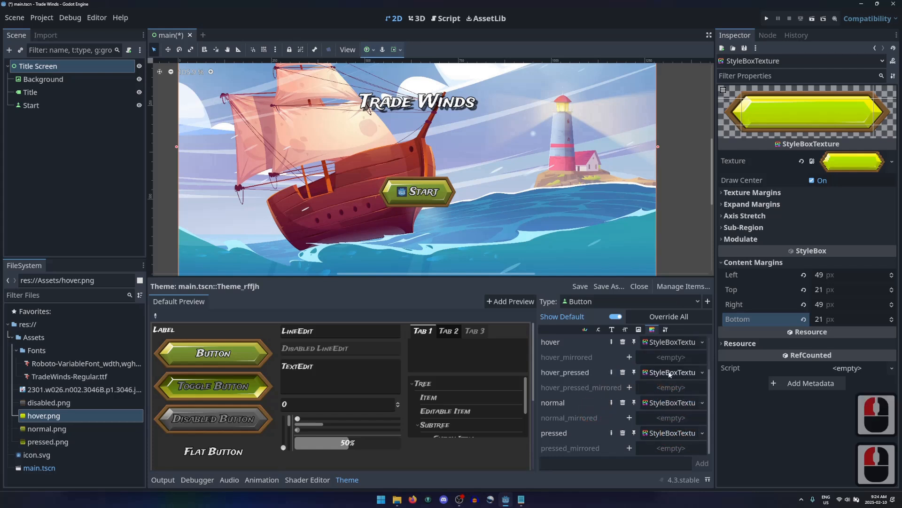
{"action": "left_click", "coordinate": [670, 373]}
{"action": "left_click", "coordinate": [672, 433]}
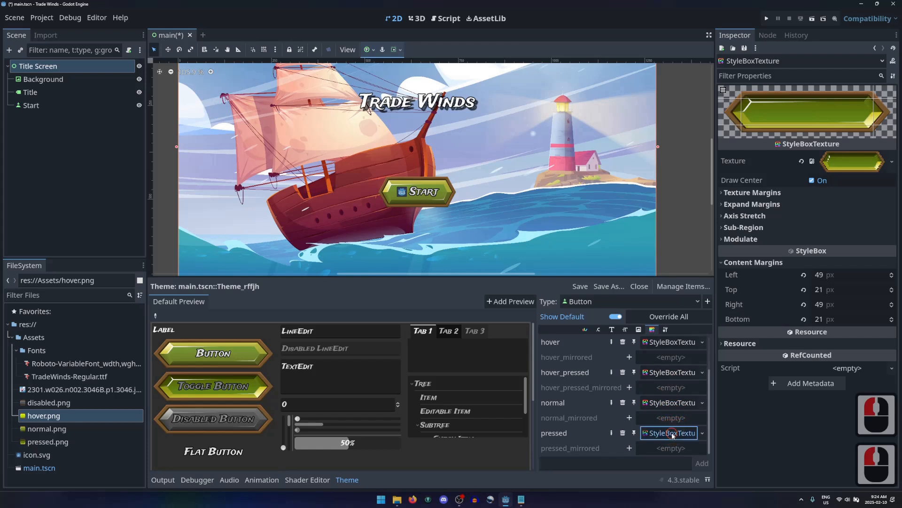
{"action": "left_click", "coordinate": [670, 372]}
{"action": "left_click", "coordinate": [566, 390]}
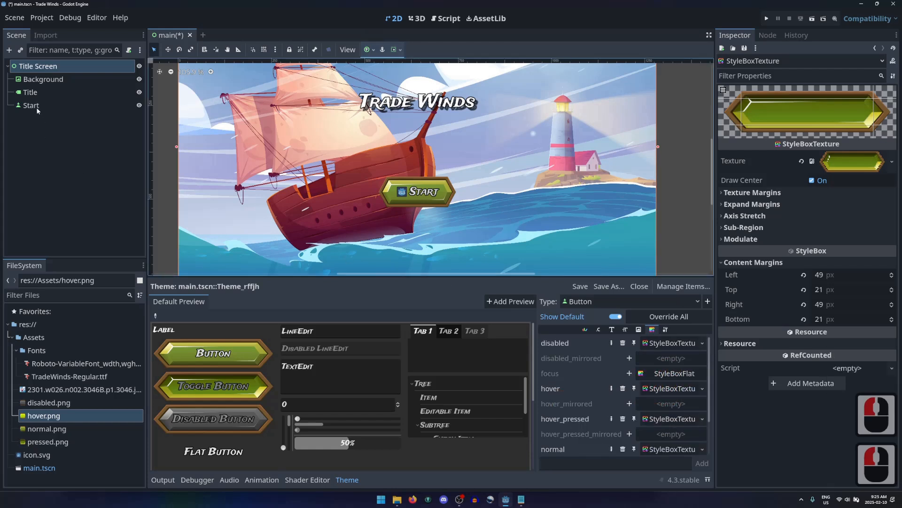
Step: Turn the Start button's Disabled property on to preview its disabled style, and turn it off again
{"action": "left_click", "coordinate": [32, 105]}
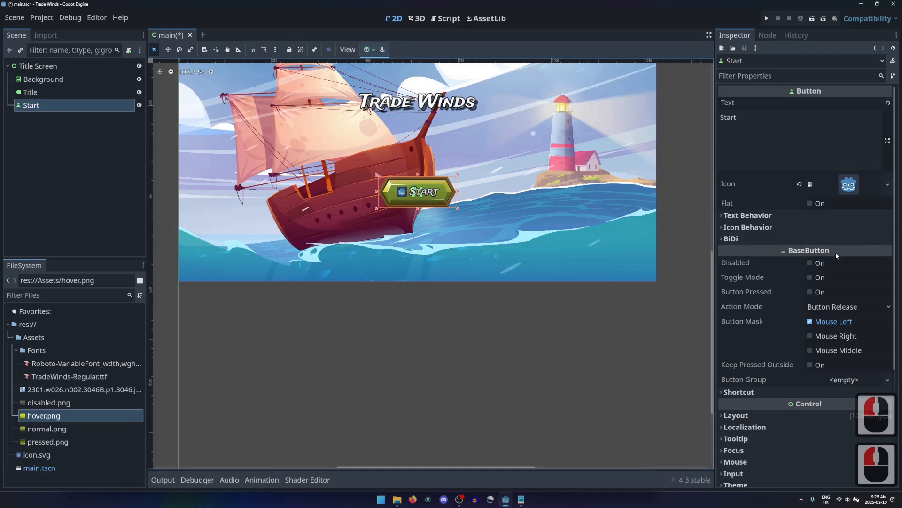
{"action": "left_click", "coordinate": [809, 264]}
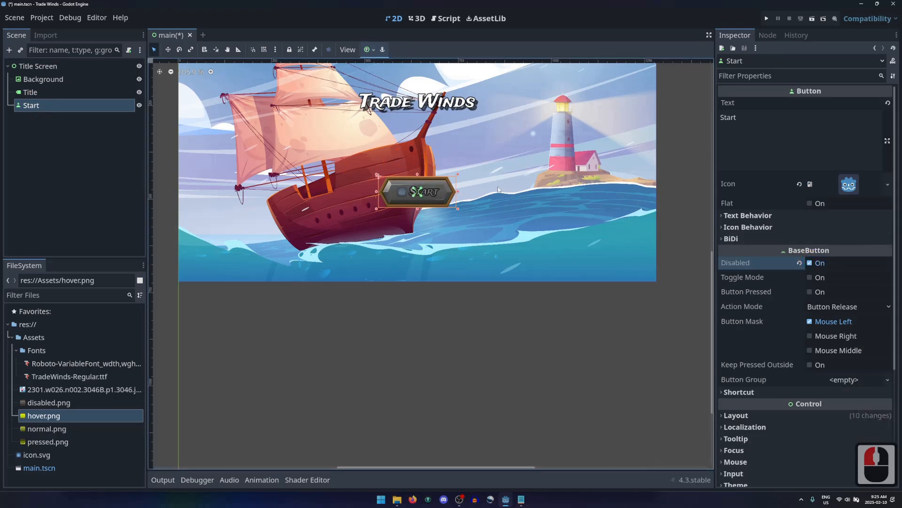
{"action": "left_click", "coordinate": [809, 263]}
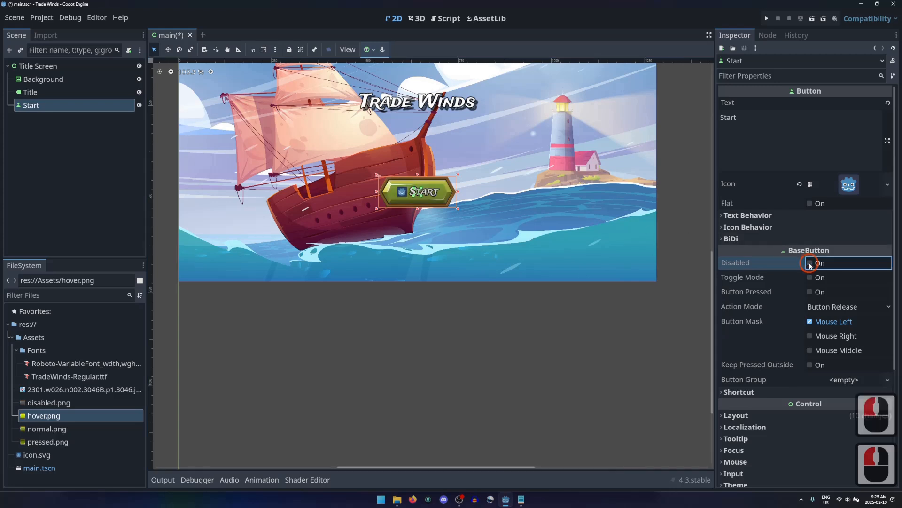
Step: Run the current scene, test the Start button's hover, pressed and focus styles, and close the game window
{"action": "middle_click_drag", "start_coordinate": [452, 324], "coordinate": [459, 421]}
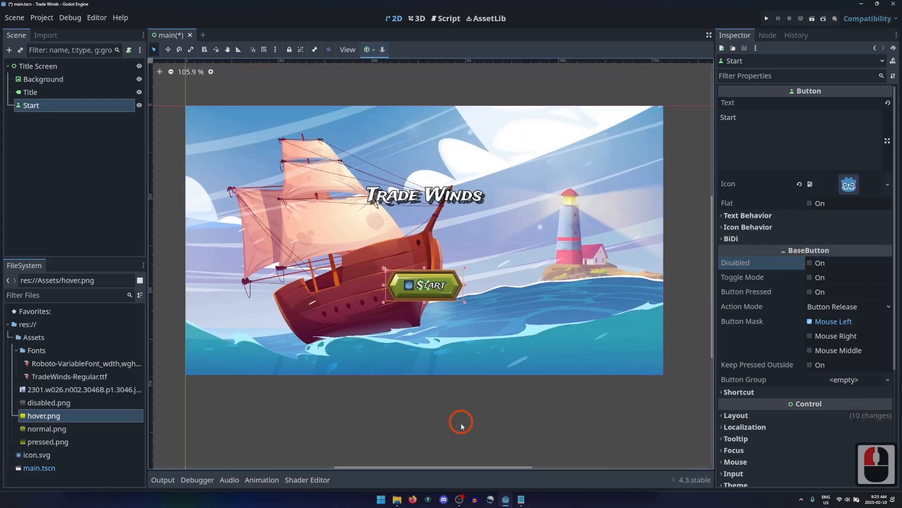
{"action": "left_click", "coordinate": [813, 19]}
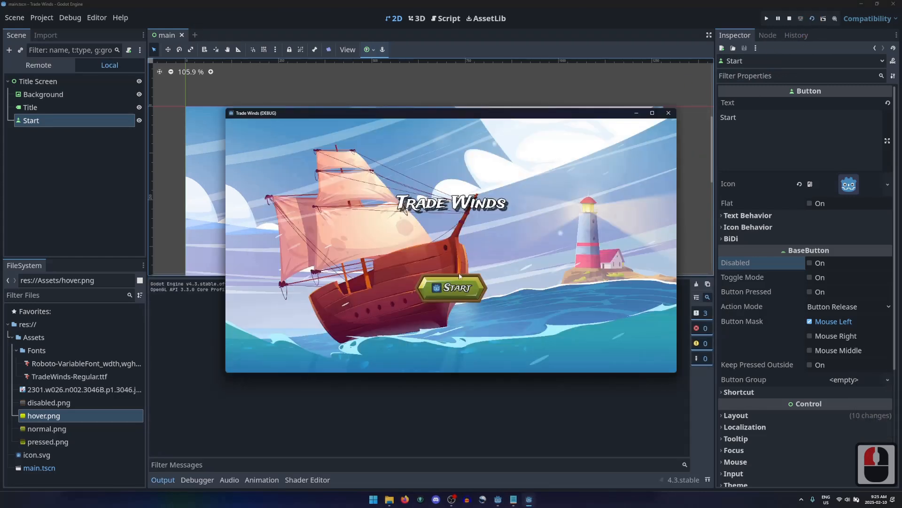
{"action": "left_click", "coordinate": [438, 289]}
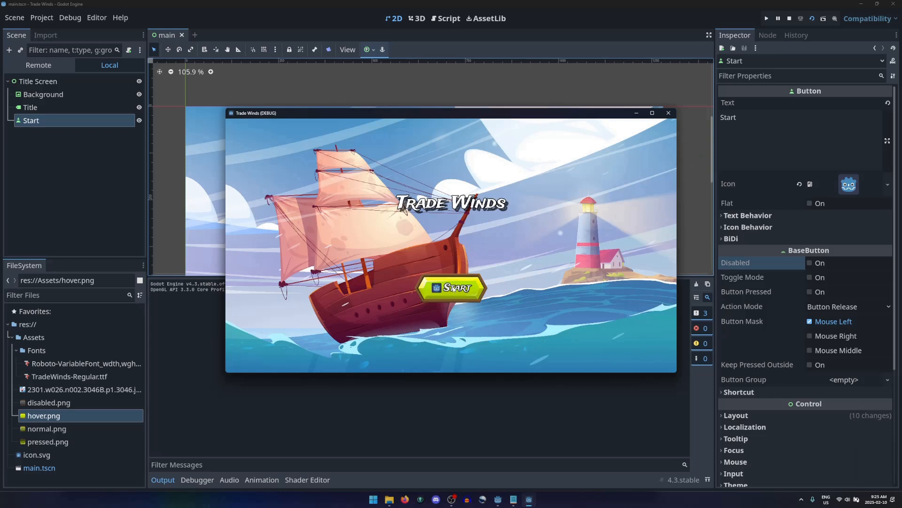
{"action": "left_click", "coordinate": [458, 289]}
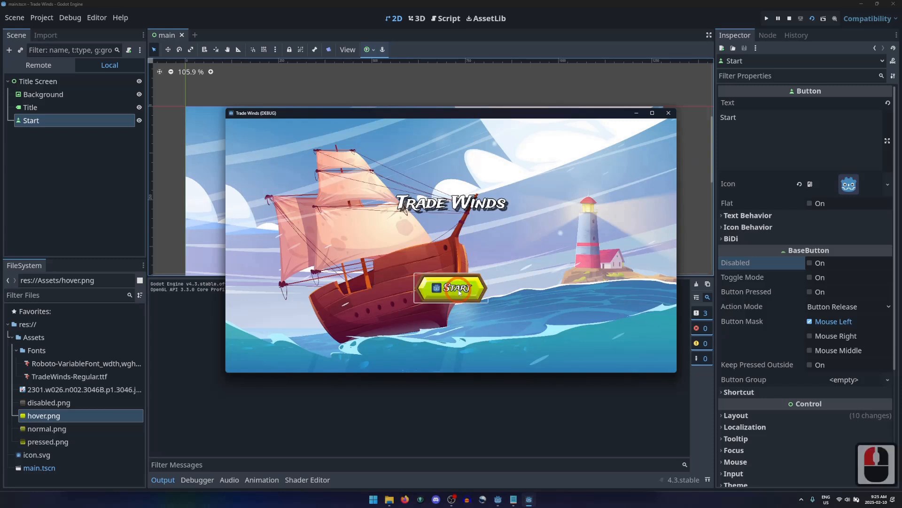
{"action": "left_click", "coordinate": [459, 290]}
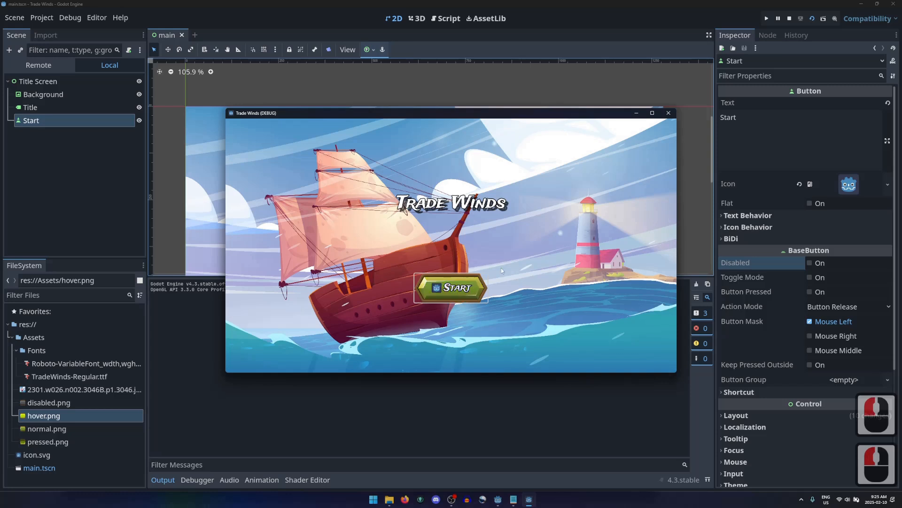
{"action": "left_click", "coordinate": [669, 114]}
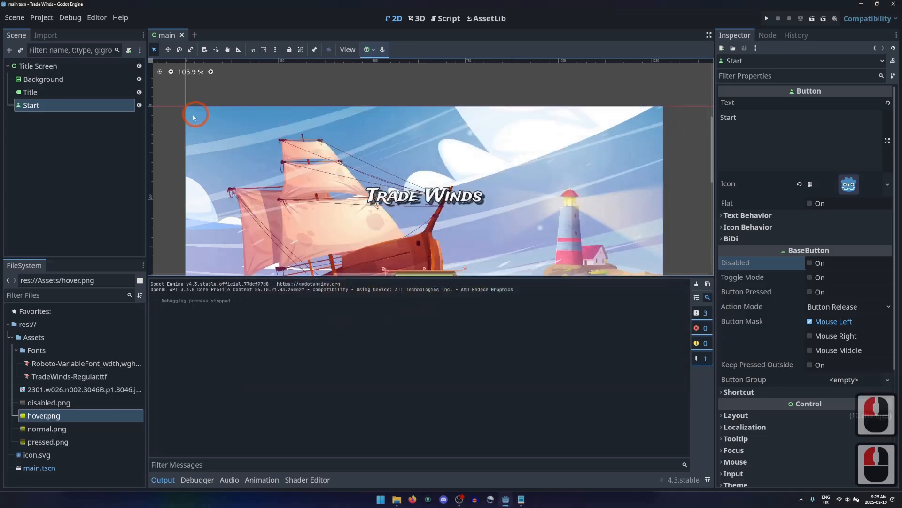
Step: Override the Button type's focus style box in the Title Screen theme with a new StyleBoxEmpty
{"action": "left_click", "coordinate": [67, 65]}
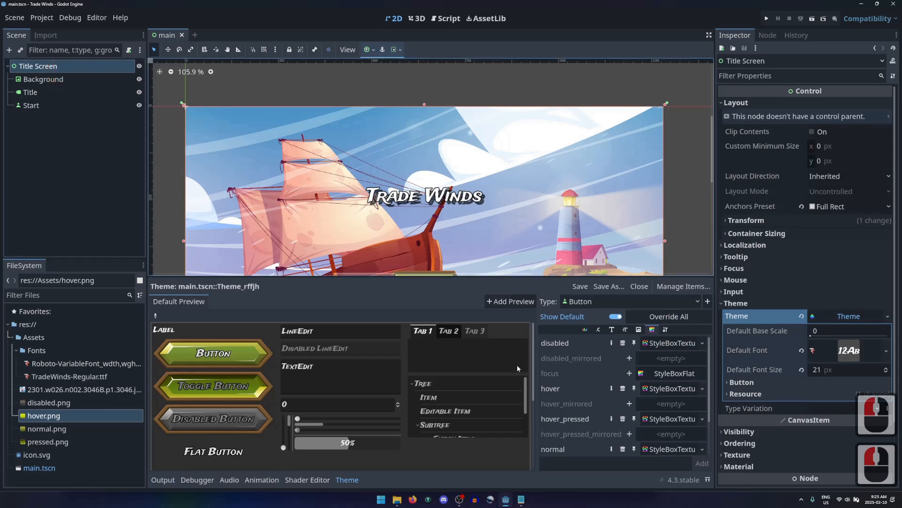
{"action": "scroll", "coordinate": [574, 365], "scroll_direction": "down", "scroll_amount": 1}
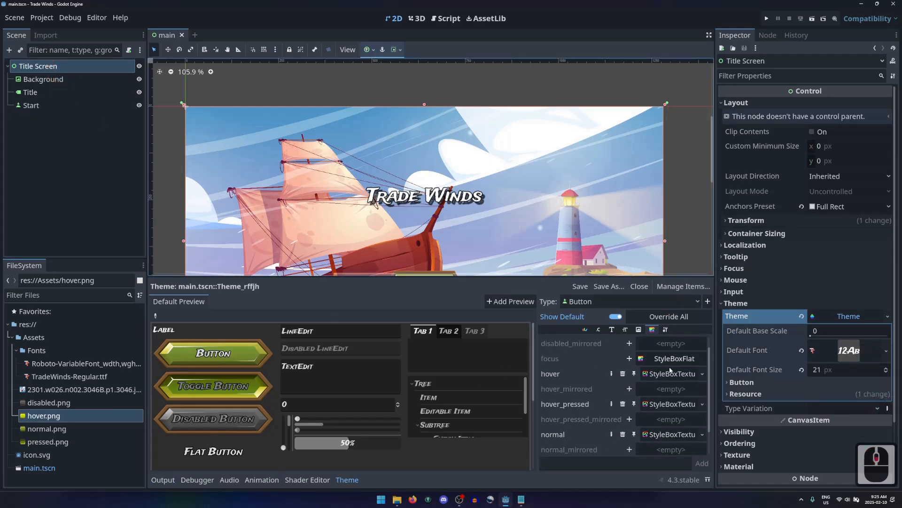
{"action": "left_click", "coordinate": [629, 358]}
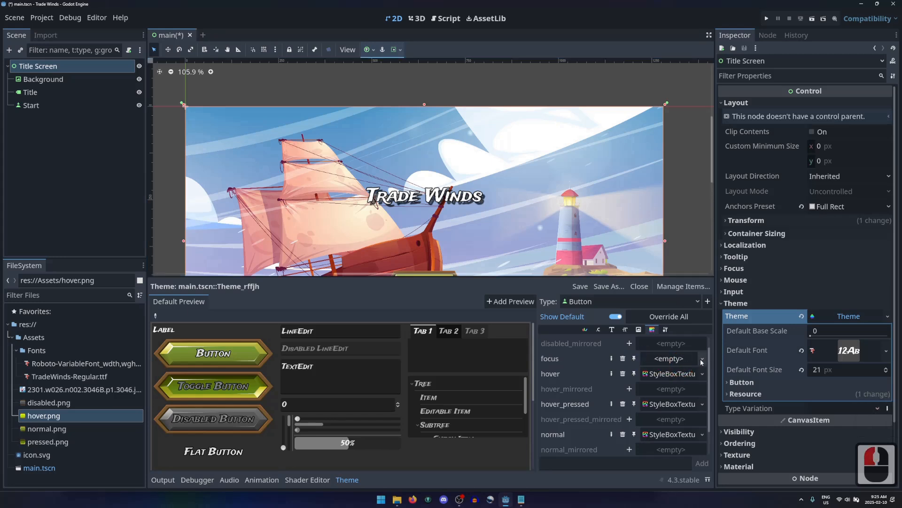
{"action": "left_click", "coordinate": [702, 359]}
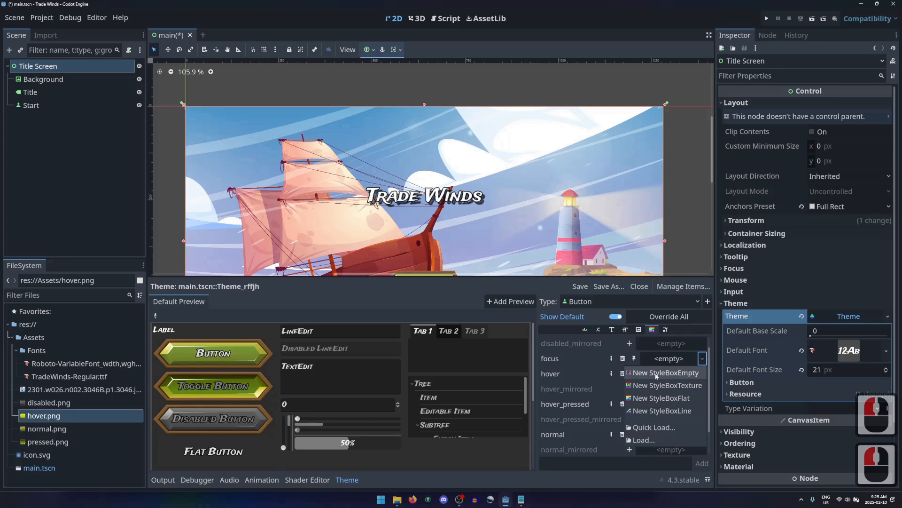
{"action": "left_click", "coordinate": [695, 373]}
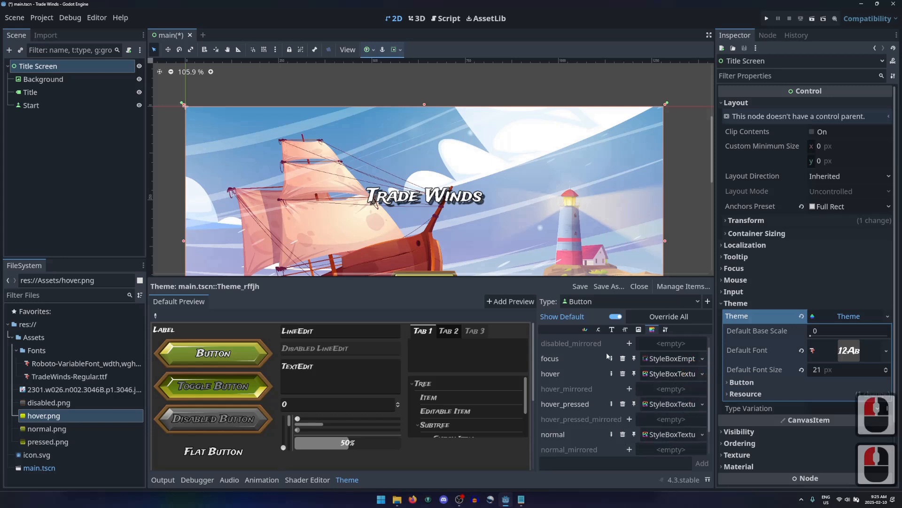
Step: Run the current scene, test the Start button's pressed and focus styles, and close the game window
{"action": "left_click", "coordinate": [812, 18]}
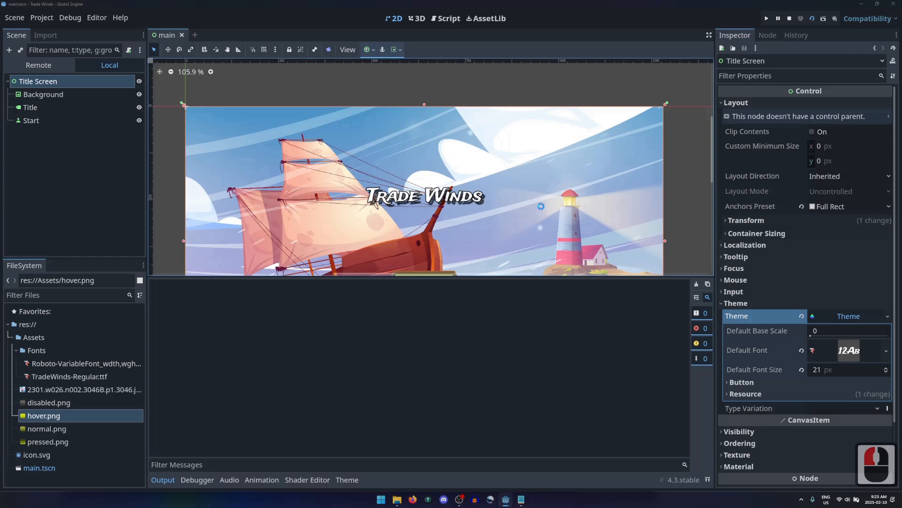
{"action": "left_click", "coordinate": [459, 288]}
{"action": "left_click", "coordinate": [458, 290]}
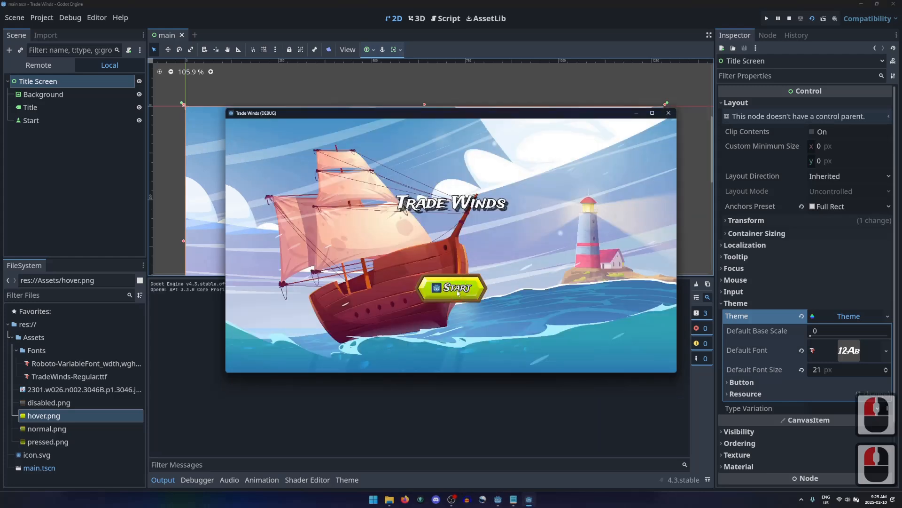
{"action": "left_click", "coordinate": [669, 114]}
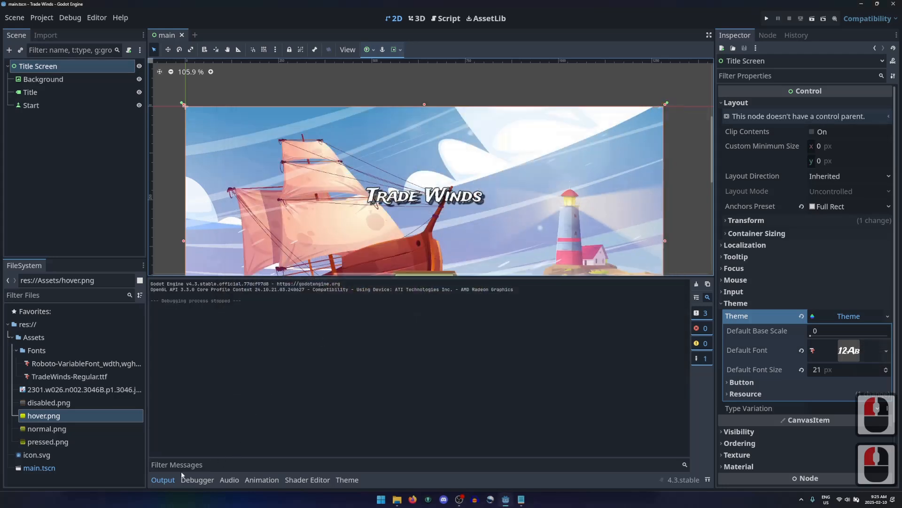
Step: Collapse the output log to show the whole title screen, and minimize the editor window
{"action": "left_click", "coordinate": [162, 480]}
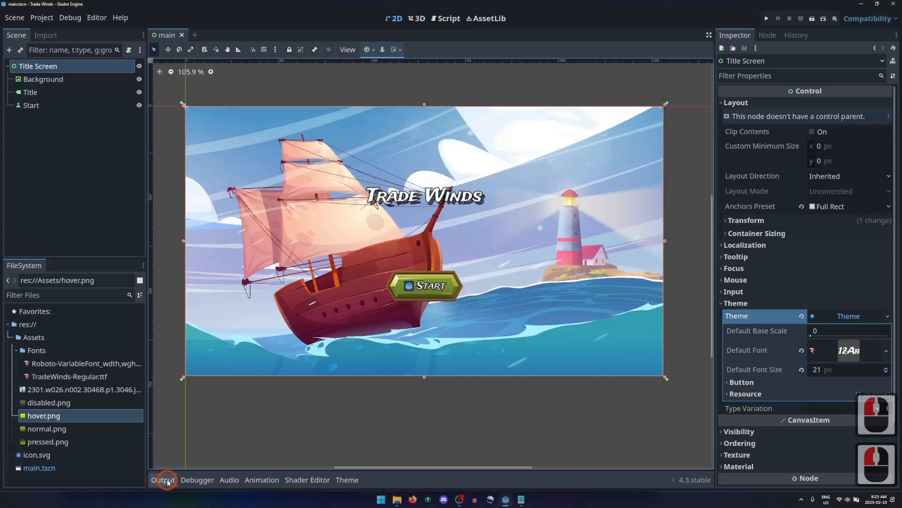
{"action": "left_click", "coordinate": [862, 6]}
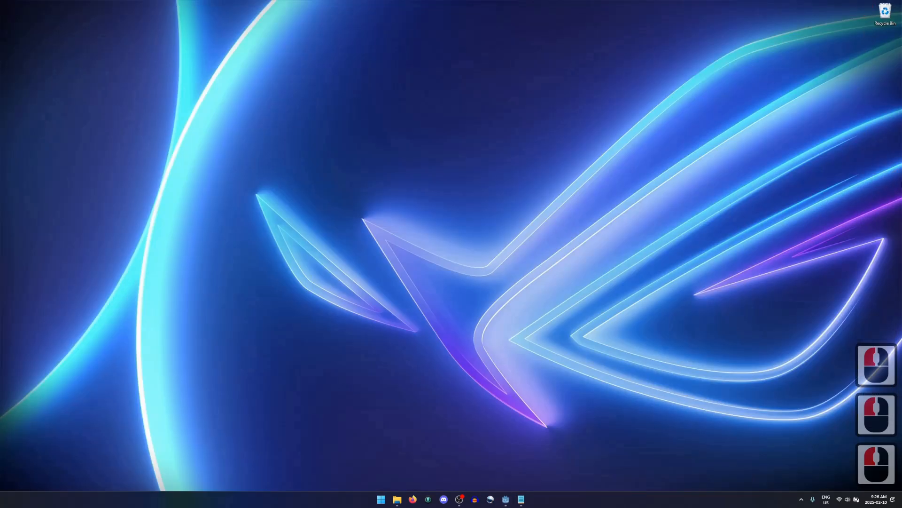